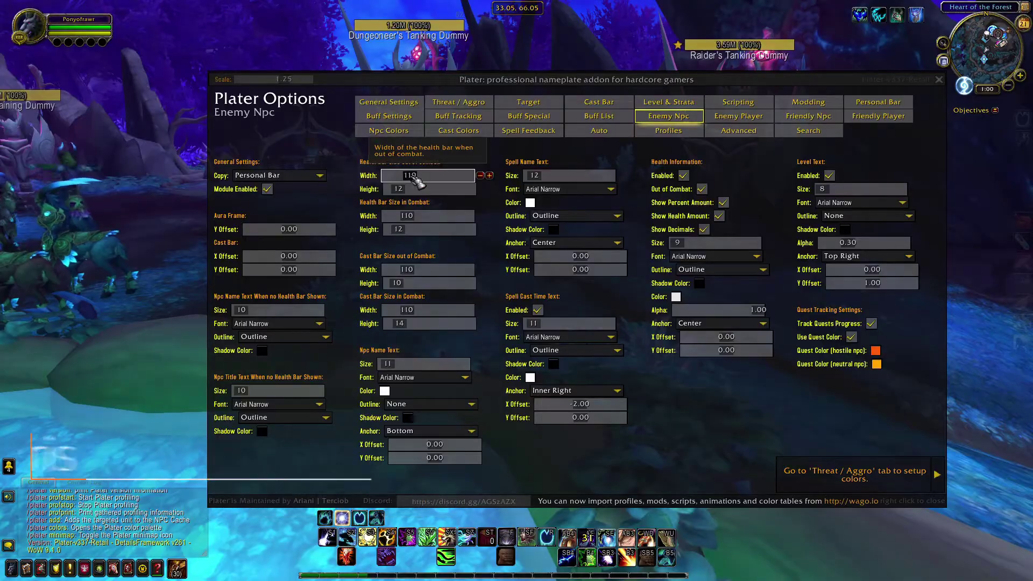
Go to Plater's Profiles page and bring up the Import Profile panel.
{"action": "scroll", "coordinate": [403, 189], "scroll_direction": "up", "scroll_amount": 1}
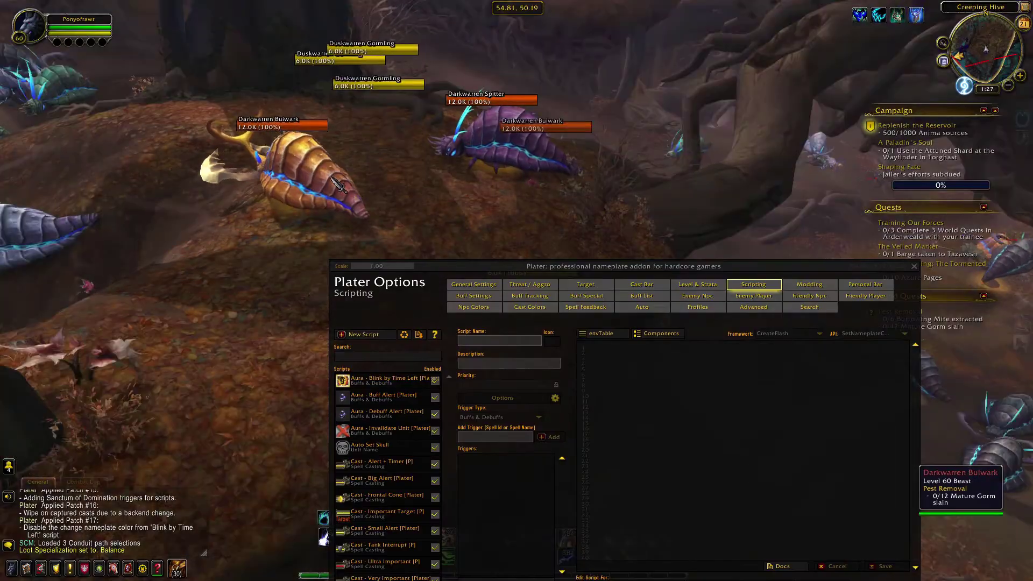
{"action": "left_click", "coordinate": [524, 157]}
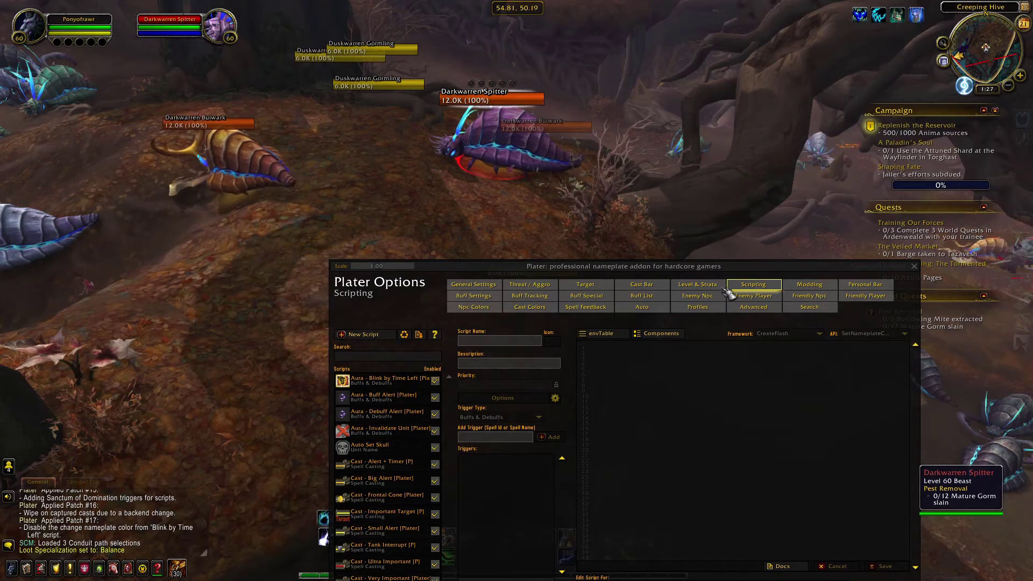
{"action": "left_click_drag", "start_coordinate": [687, 268], "coordinate": [690, 210]}
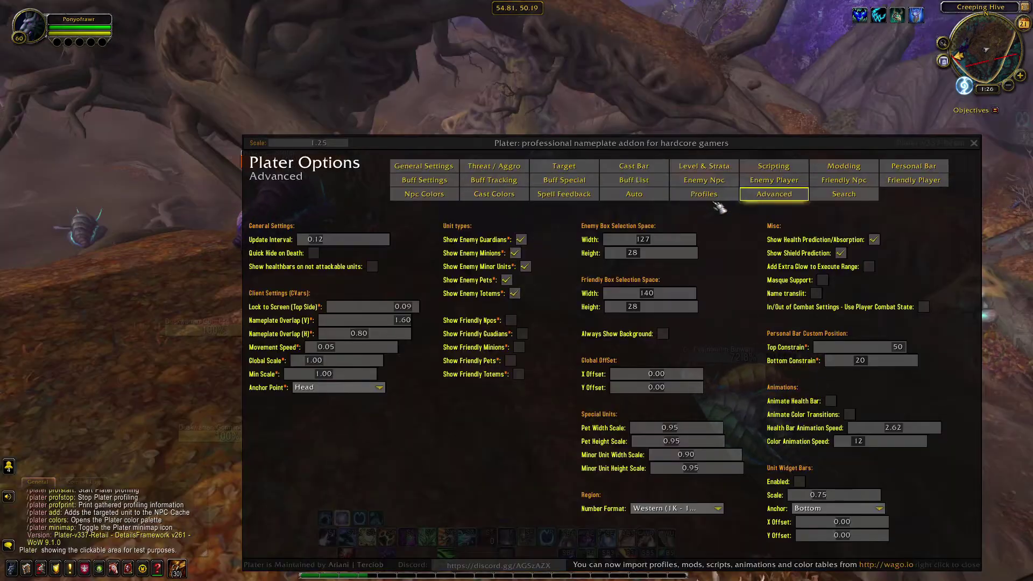
{"action": "left_click", "coordinate": [715, 197]}
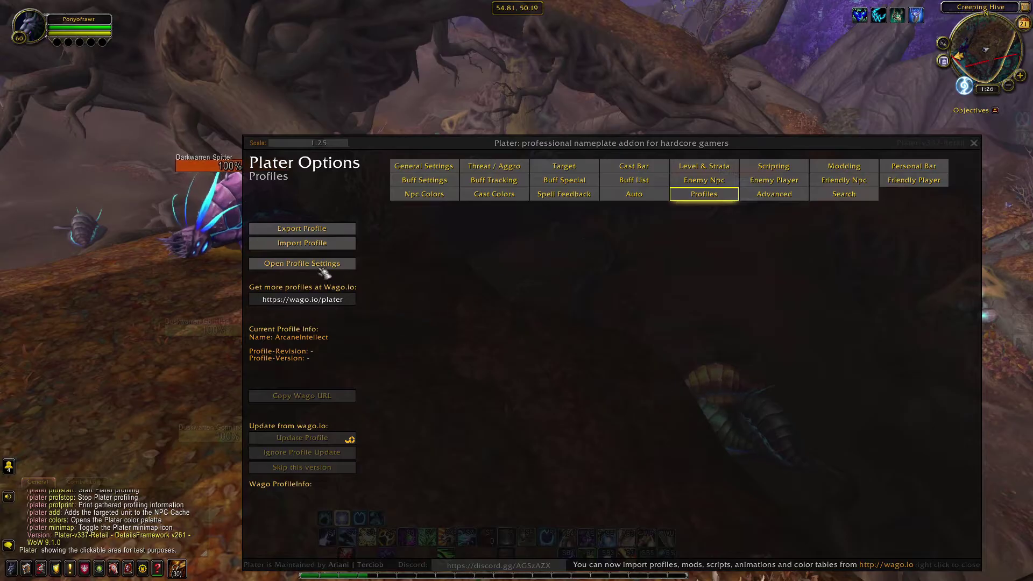
{"action": "left_click", "coordinate": [309, 245]}
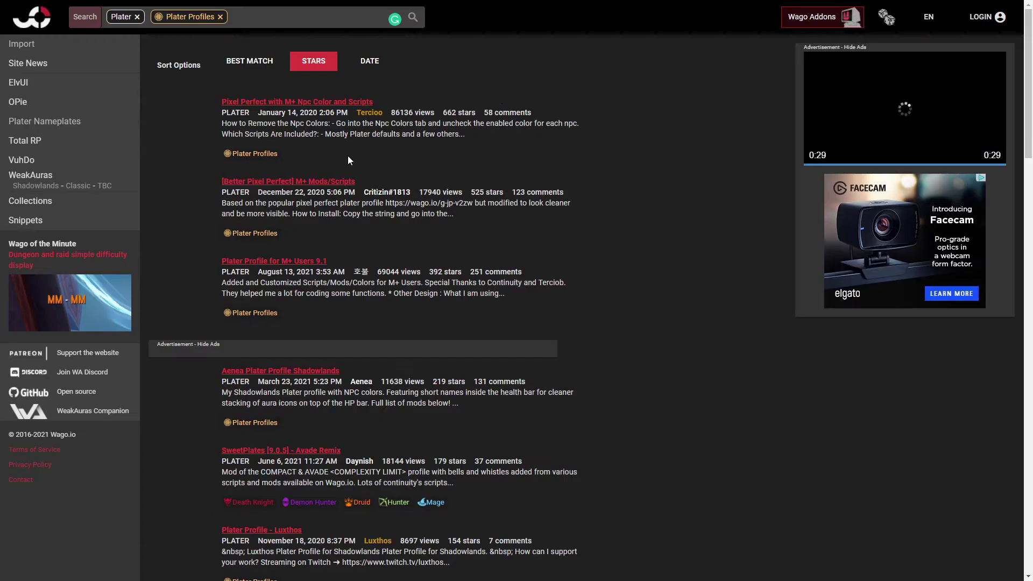
Open the [Better Pixel Perfect] M+ Mods/Scripts profile page from Wago.io's star-sorted results.
{"action": "left_click", "coordinate": [288, 181]}
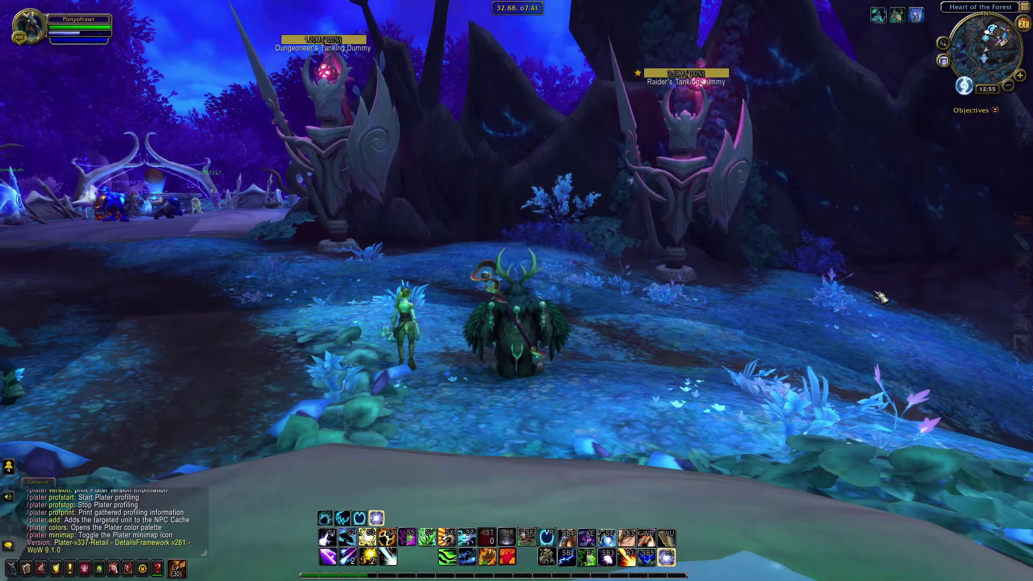
Reopen Plater options via /plater, enlarge and reposition the window, and set the health bar to 109×11.
{"action": "key", "text": "Return"}
{"action": "type", "text": "/plater"}
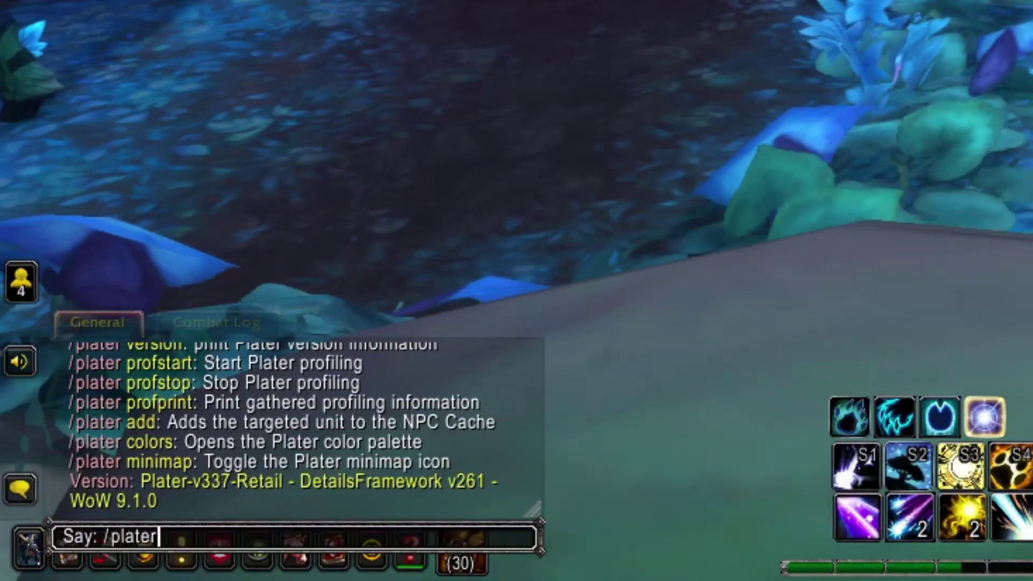
{"action": "key", "text": "Return"}
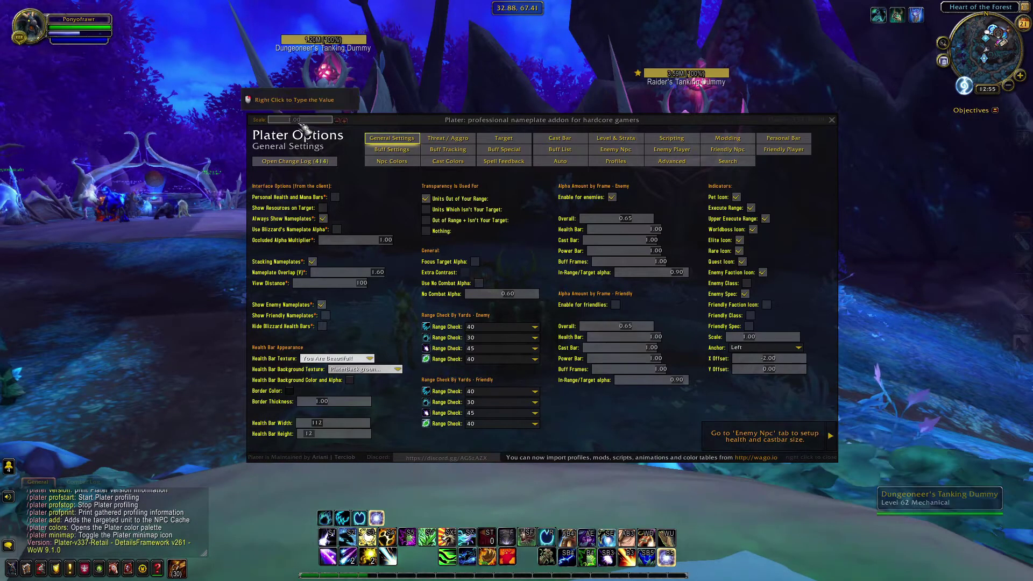
{"action": "left_click_drag", "start_coordinate": [295, 119], "coordinate": [310, 140]}
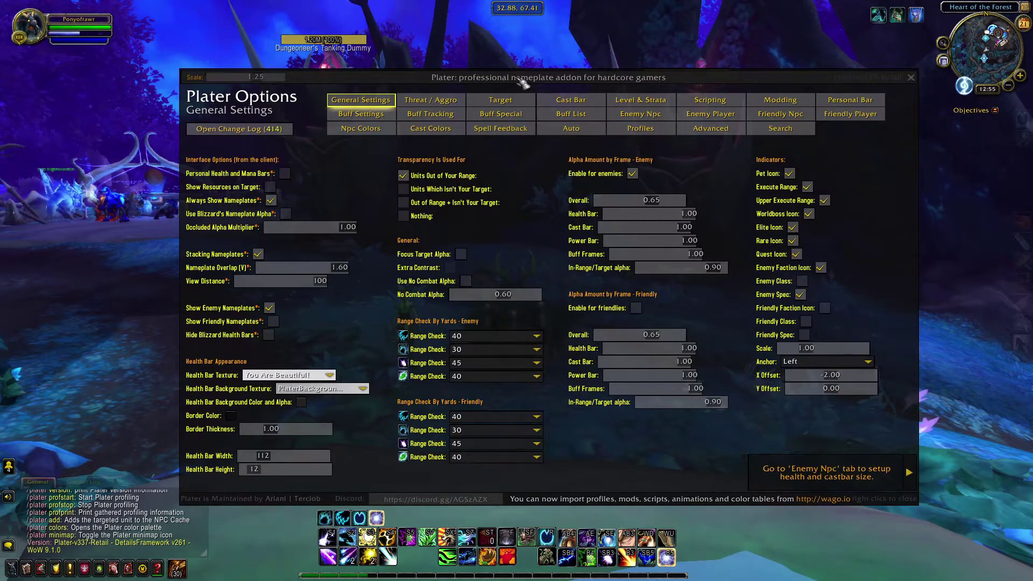
{"action": "left_click_drag", "start_coordinate": [520, 82], "coordinate": [541, 104]}
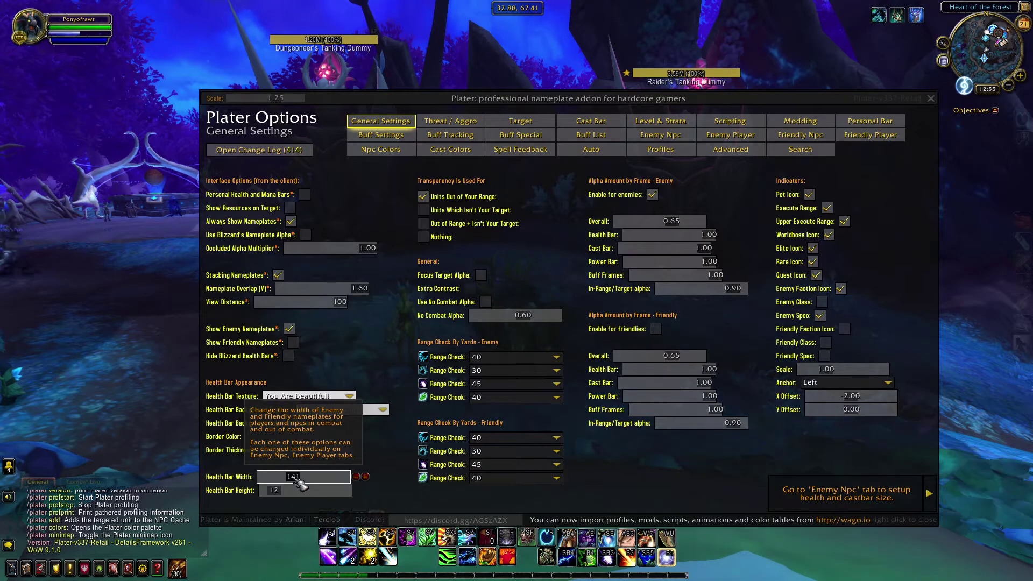
{"action": "mouse_move", "coordinate": [305, 492]}
{"action": "left_mouse_down"}
{"action": "mouse_move", "coordinate": [345, 490]}
{"action": "mouse_move", "coordinate": [280, 490]}
{"action": "mouse_move", "coordinate": [302, 482]}
{"action": "left_mouse_up"}
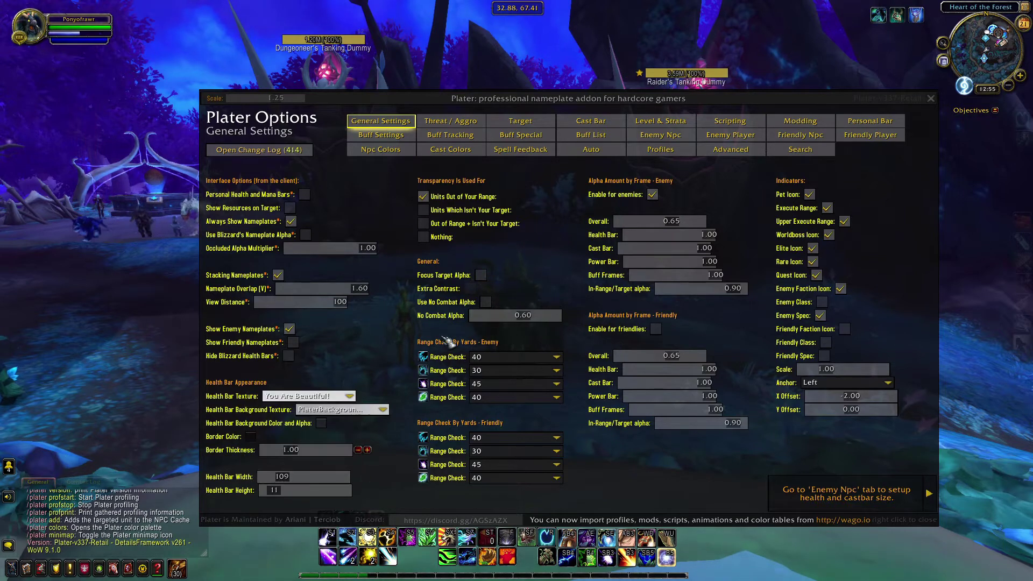
Lower Level & Strata Fine Tune Scale from 1.41 to 1.20 and return to General Settings.
{"action": "left_click", "coordinate": [675, 123]}
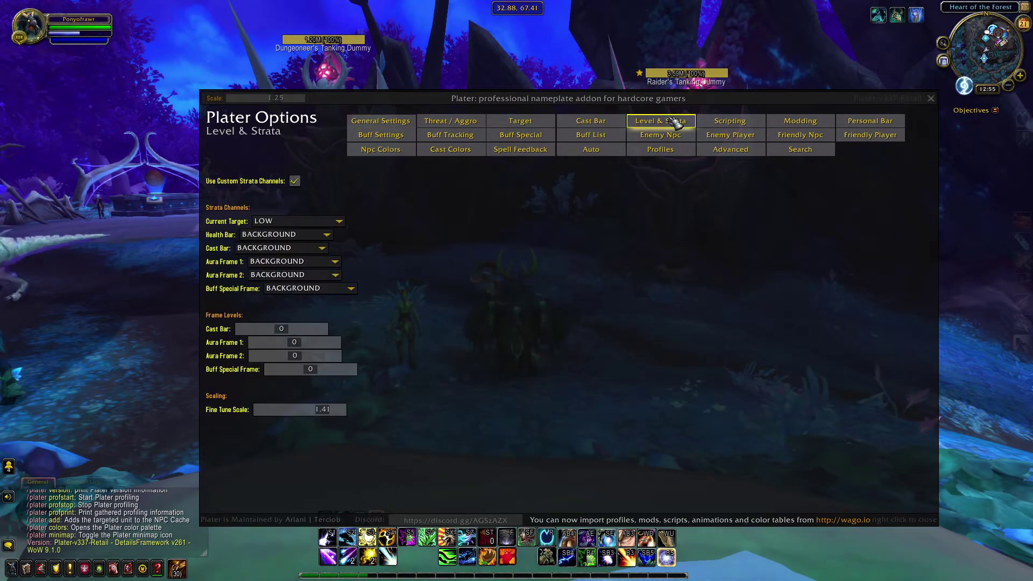
{"action": "left_click_drag", "start_coordinate": [323, 409], "coordinate": [332, 416]}
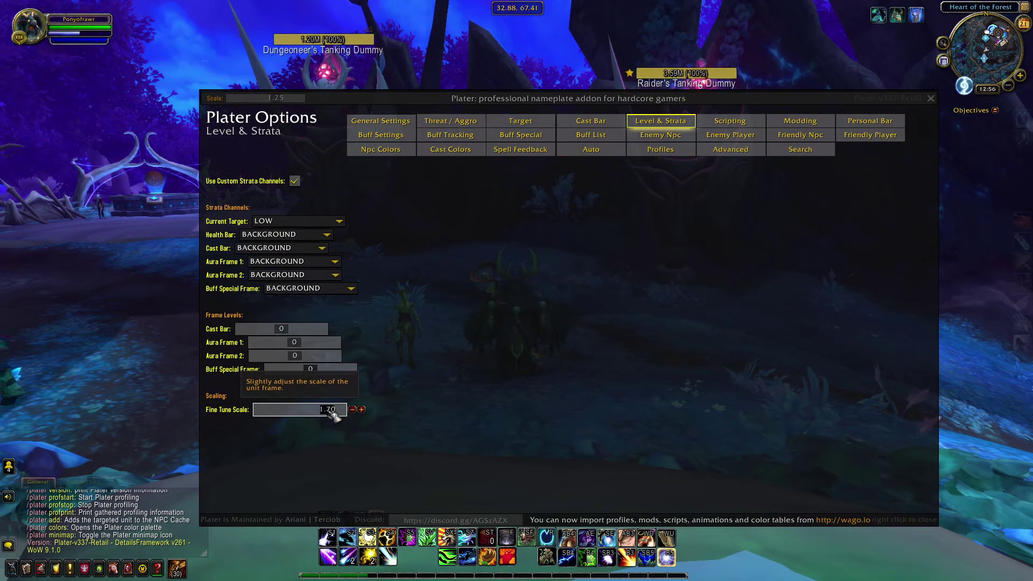
{"action": "left_click", "coordinate": [389, 124]}
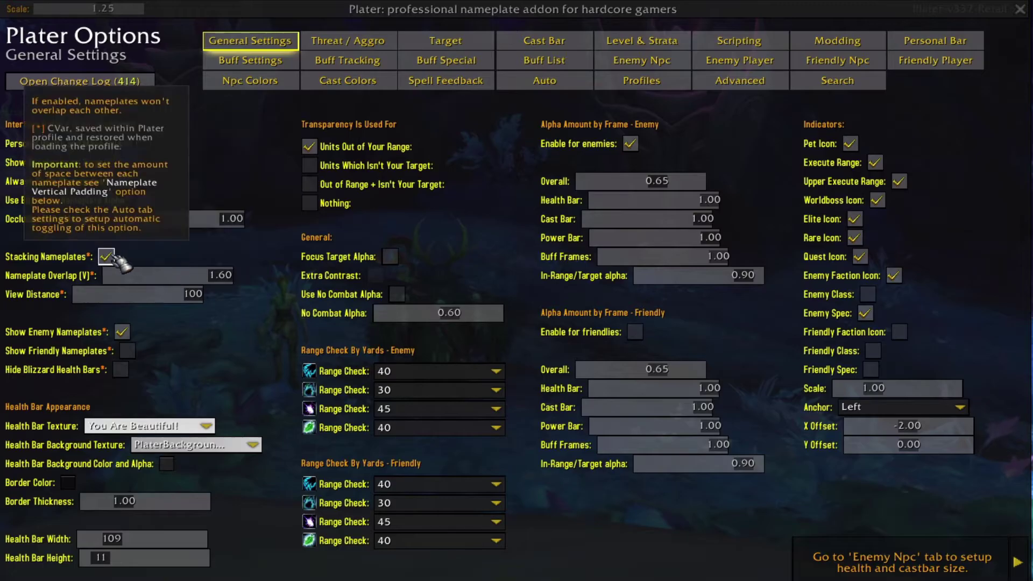
Turn off nameplate stacking and Blizzard's nameplate alpha, setting the occluded alpha multiplier to 0.20.
{"action": "left_click", "coordinate": [107, 257]}
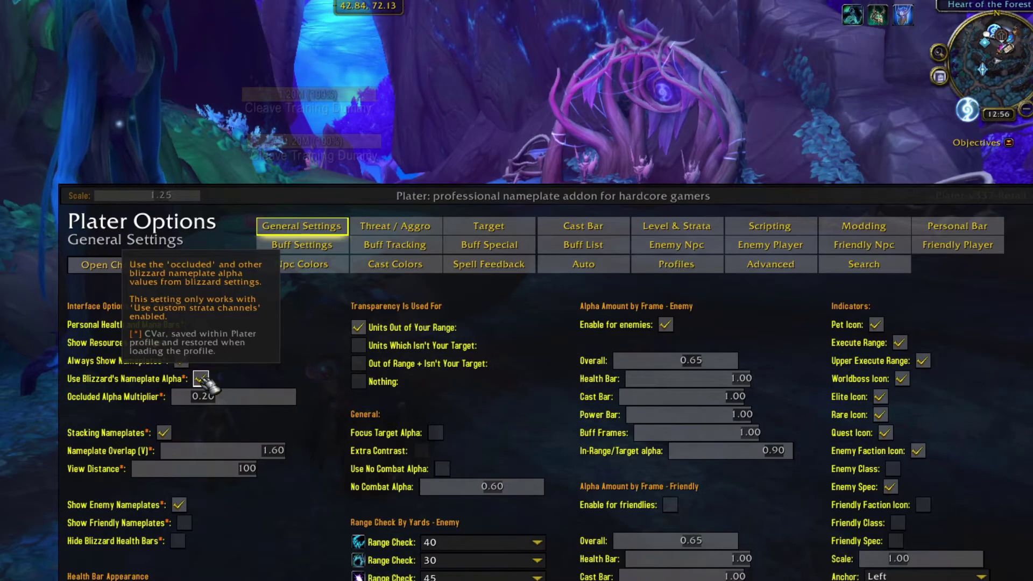
{"action": "left_click", "coordinate": [201, 379]}
{"action": "left_click_drag", "start_coordinate": [211, 398], "coordinate": [304, 397]}
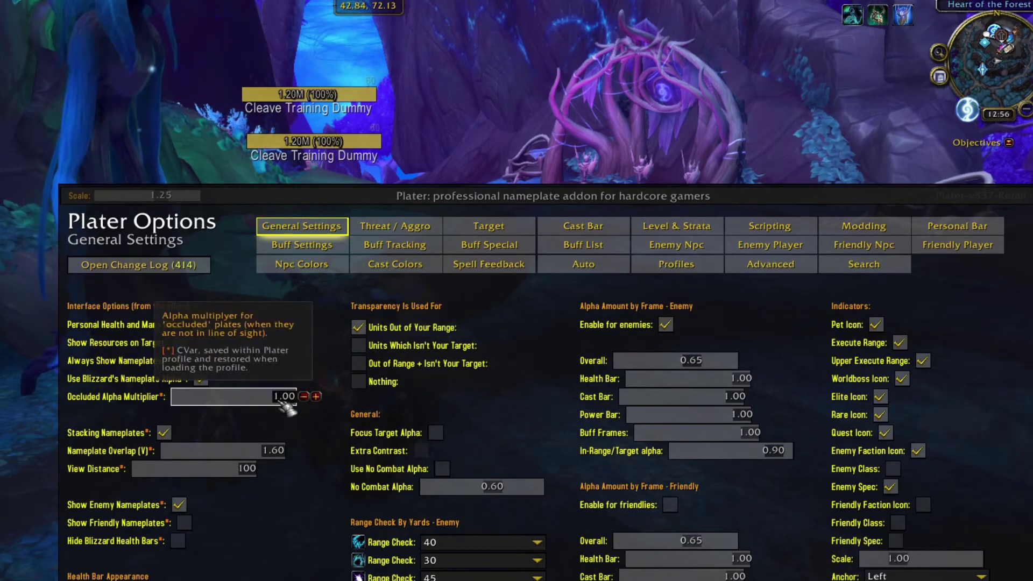
{"action": "left_click_drag", "start_coordinate": [285, 406], "coordinate": [214, 408]}
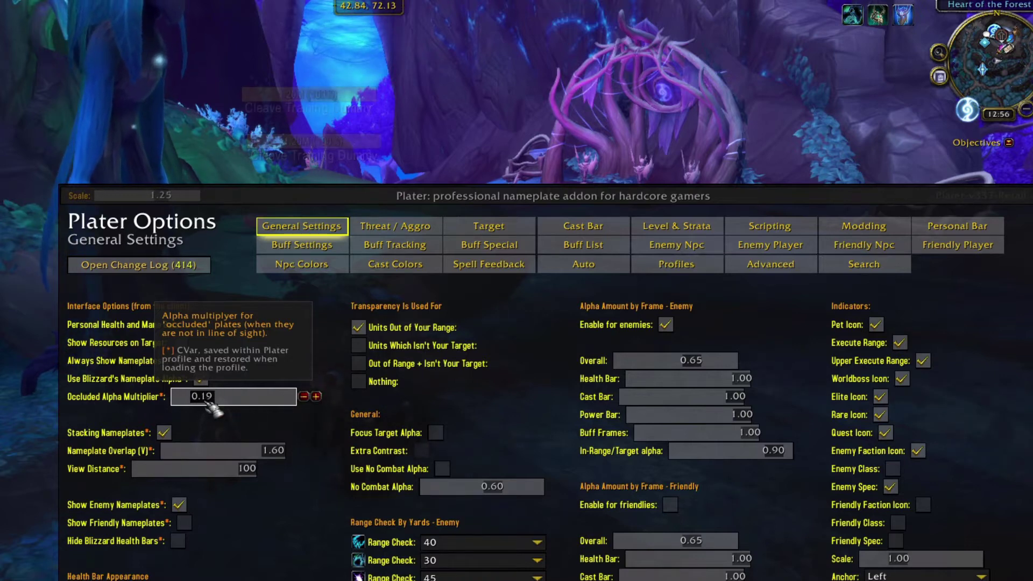
{"action": "left_click_drag", "start_coordinate": [214, 408], "coordinate": [214, 407]}
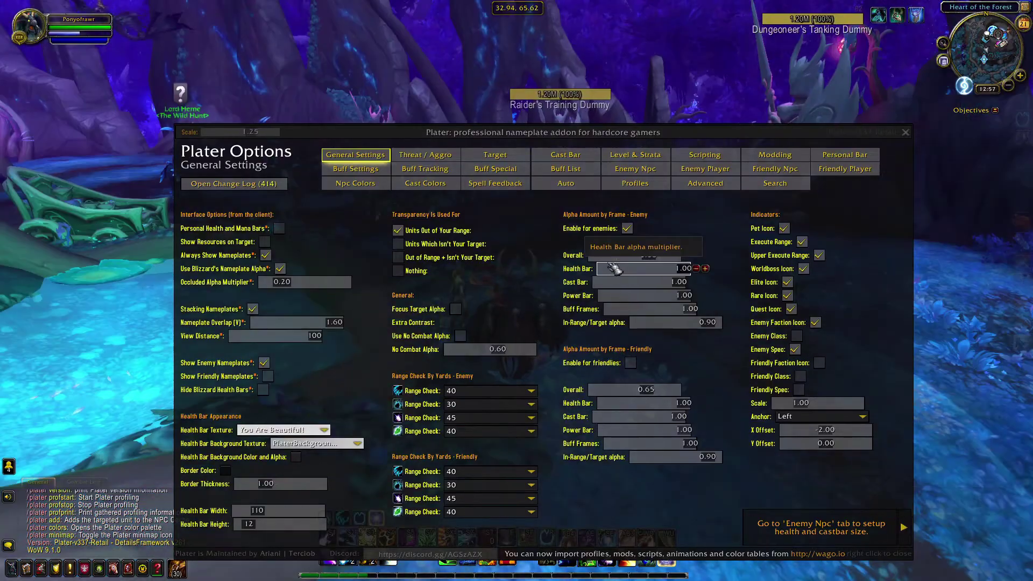
Test enemy overall alpha, leaving it at 0.65, and toggle Show Resources on Target back off.
{"action": "left_click_drag", "start_coordinate": [653, 258], "coordinate": [604, 258]}
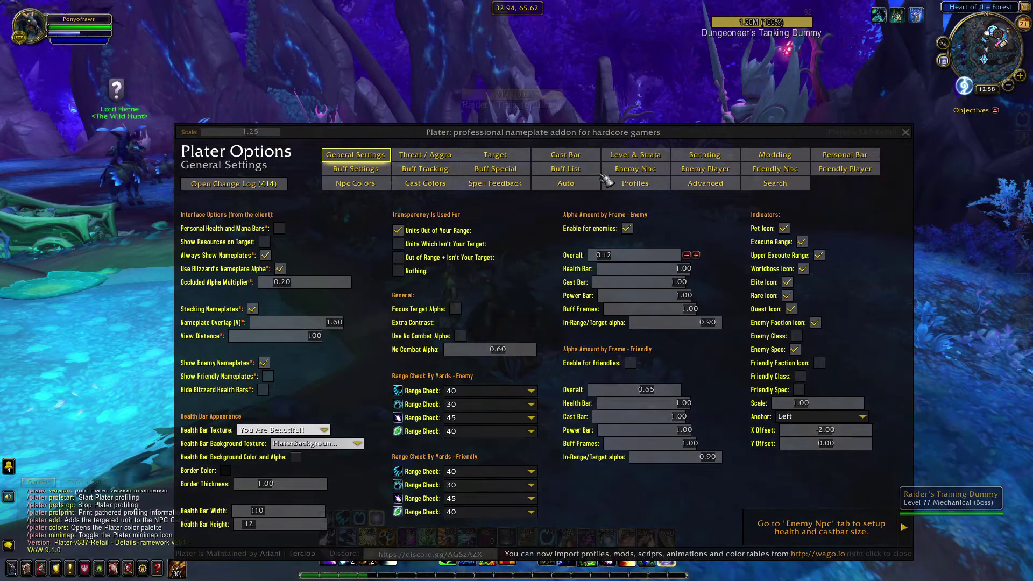
{"action": "left_click", "coordinate": [653, 258]}
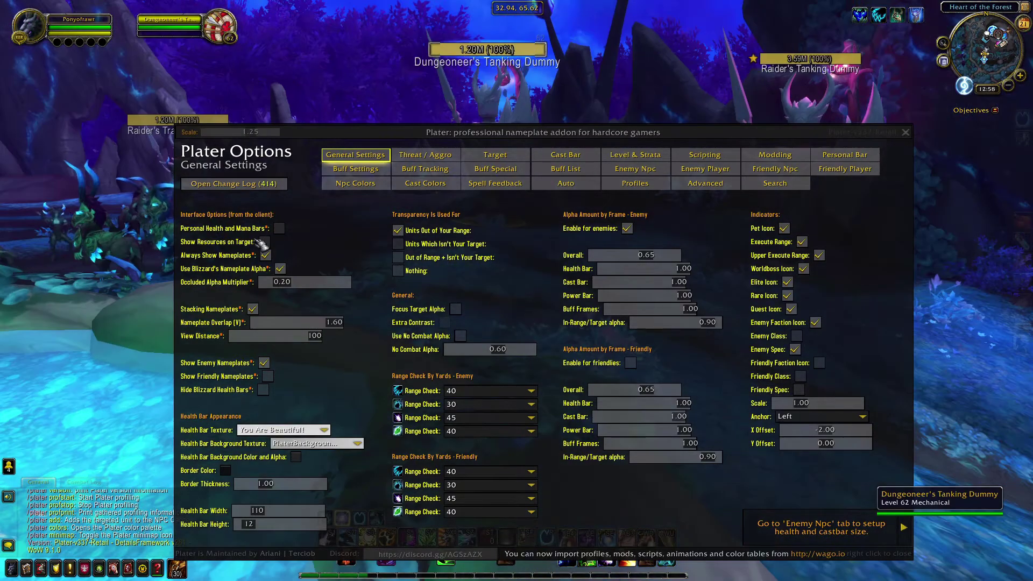
{"action": "left_click", "coordinate": [264, 241]}
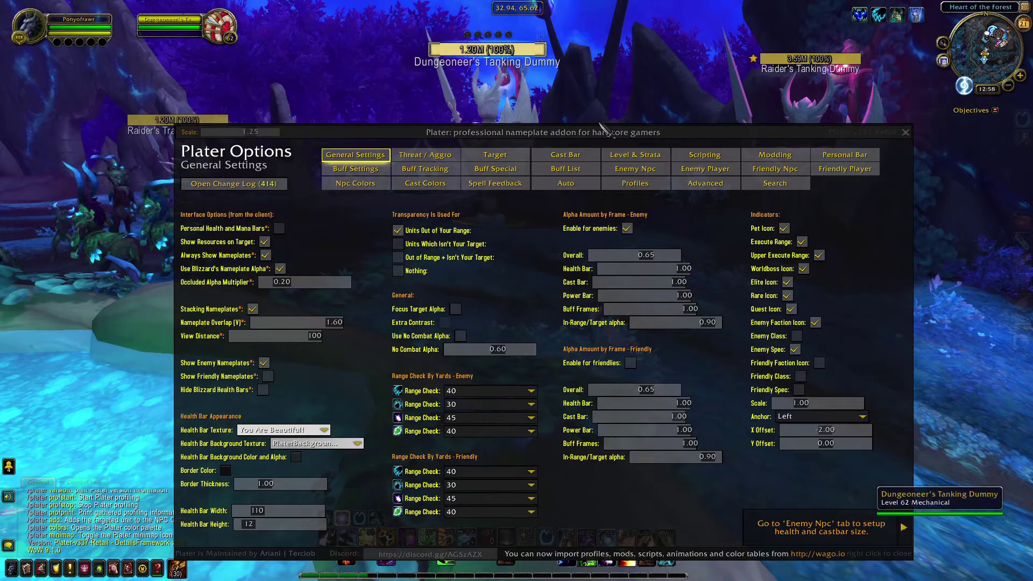
{"action": "left_click", "coordinate": [265, 242]}
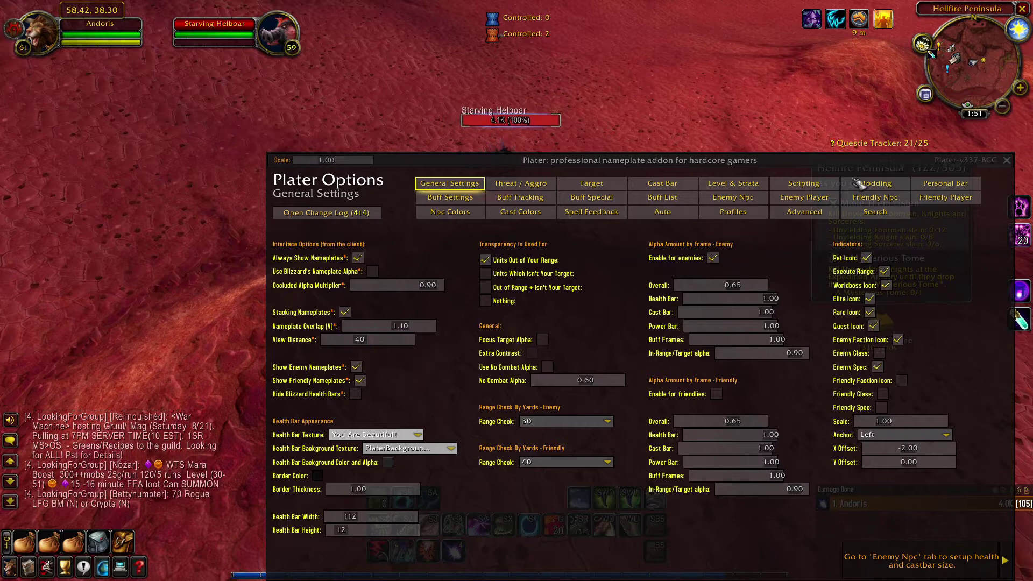
Review the Modding, General, Personal Bar, Enemy and Friendly Npc/Player pages, ending on Enemy Npc.
{"action": "left_click", "coordinate": [868, 184]}
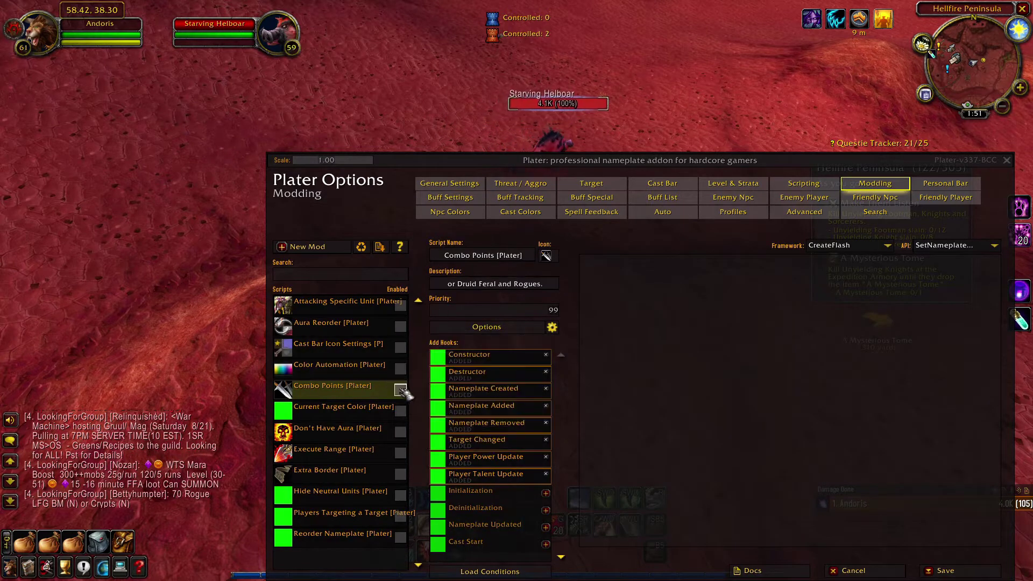
{"action": "left_click", "coordinate": [449, 184]}
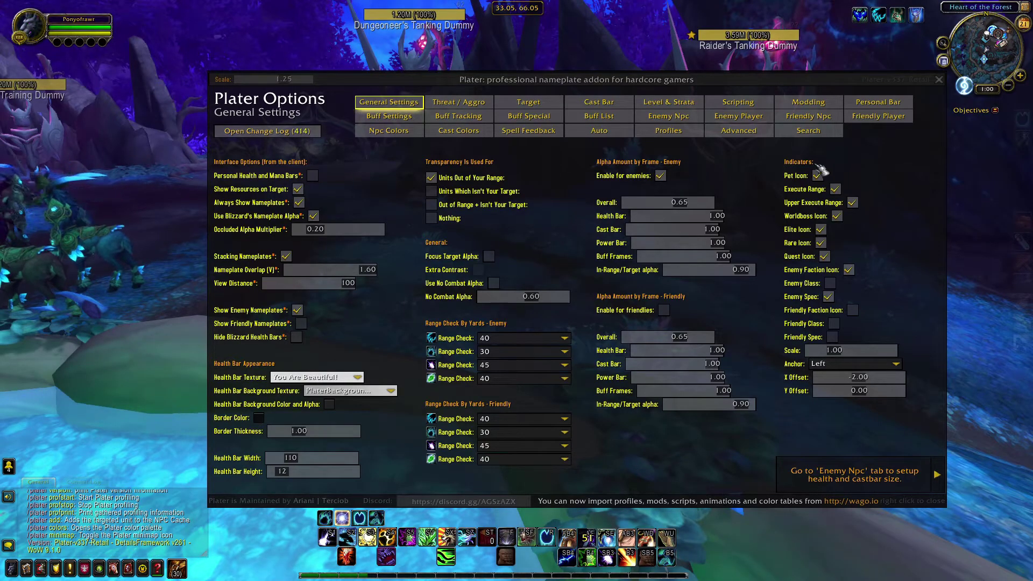
{"action": "left_click", "coordinate": [886, 105]}
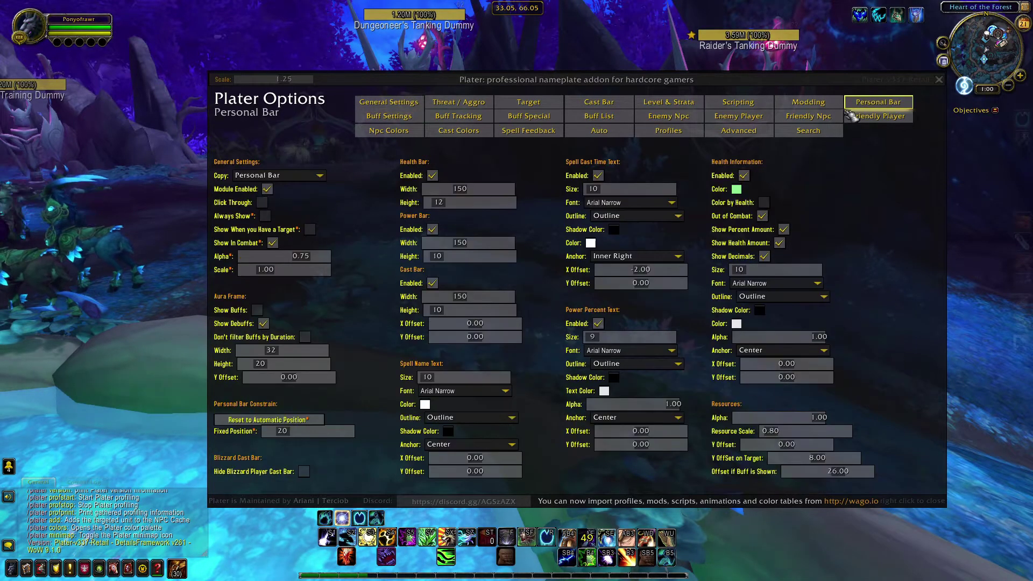
{"action": "left_click", "coordinate": [659, 118]}
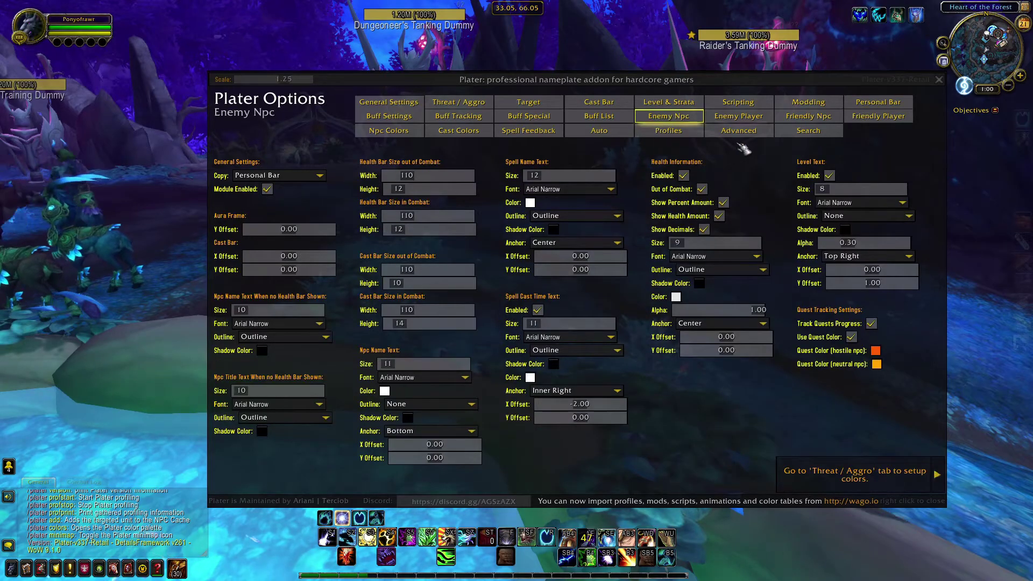
{"action": "left_click", "coordinate": [738, 116]}
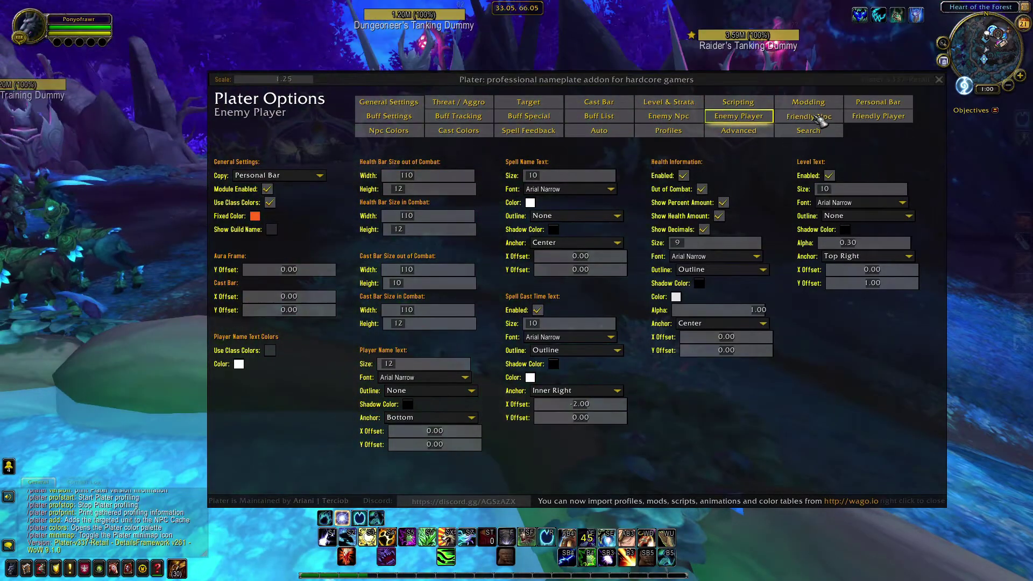
{"action": "left_click", "coordinate": [819, 118]}
{"action": "left_click", "coordinate": [878, 120]}
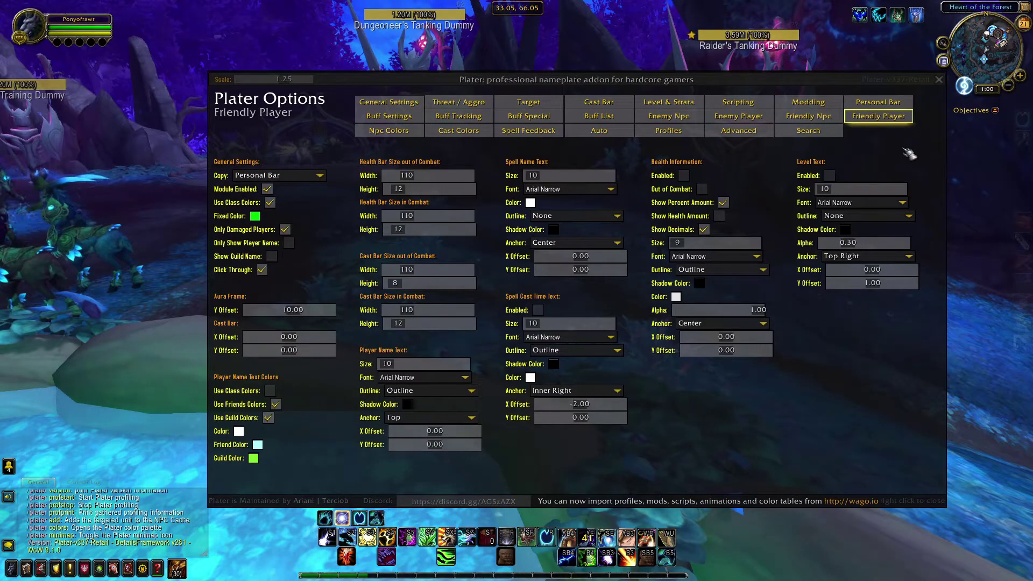
{"action": "left_click", "coordinate": [681, 115]}
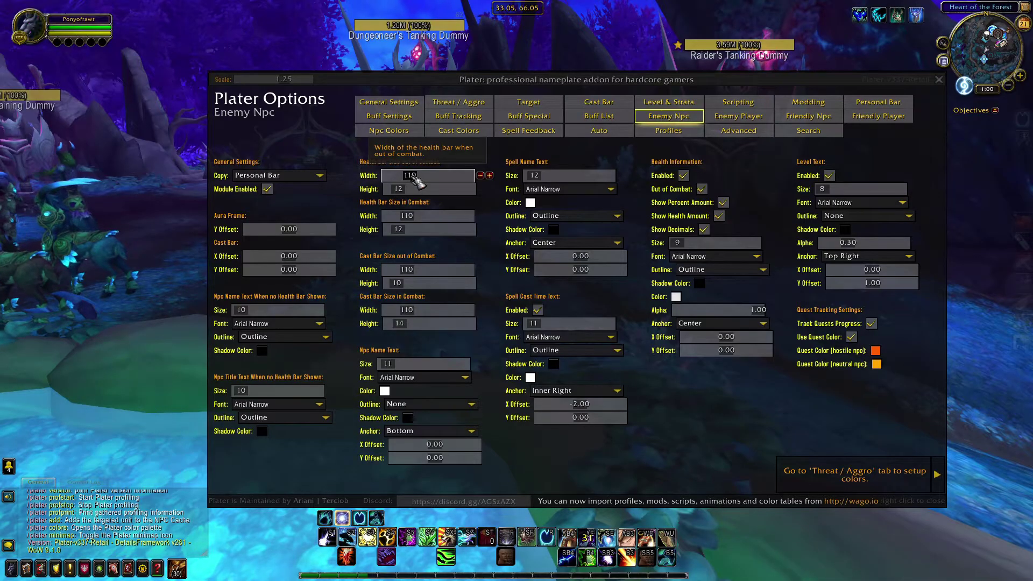
Anchor the enemy NPC name text at Top Left.
{"action": "scroll", "coordinate": [404, 189], "scroll_direction": "up", "scroll_amount": 2}
{"action": "scroll", "coordinate": [405, 190], "scroll_direction": "down", "scroll_amount": 2}
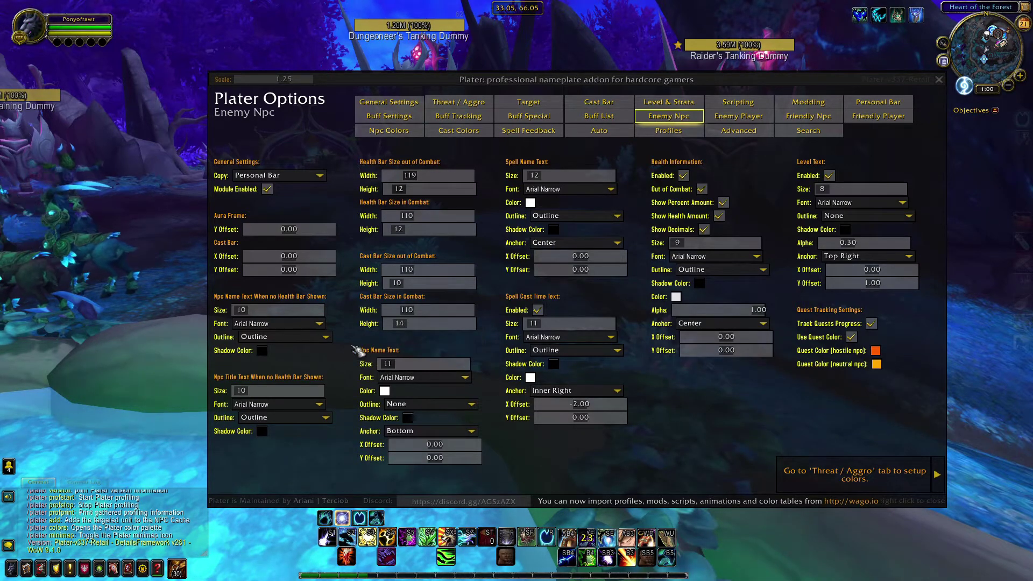
{"action": "left_click", "coordinate": [412, 433]}
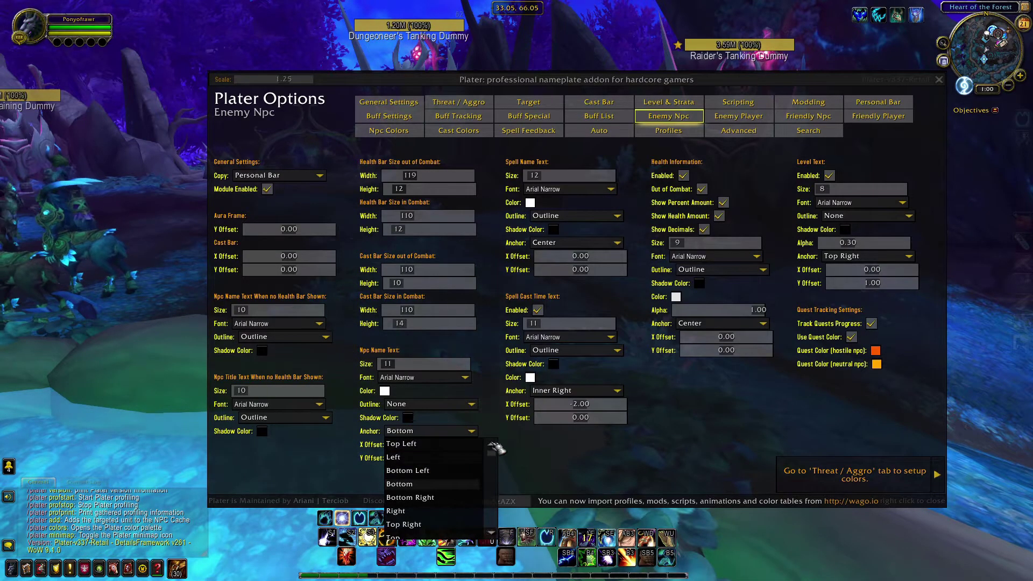
{"action": "left_click", "coordinate": [409, 444]}
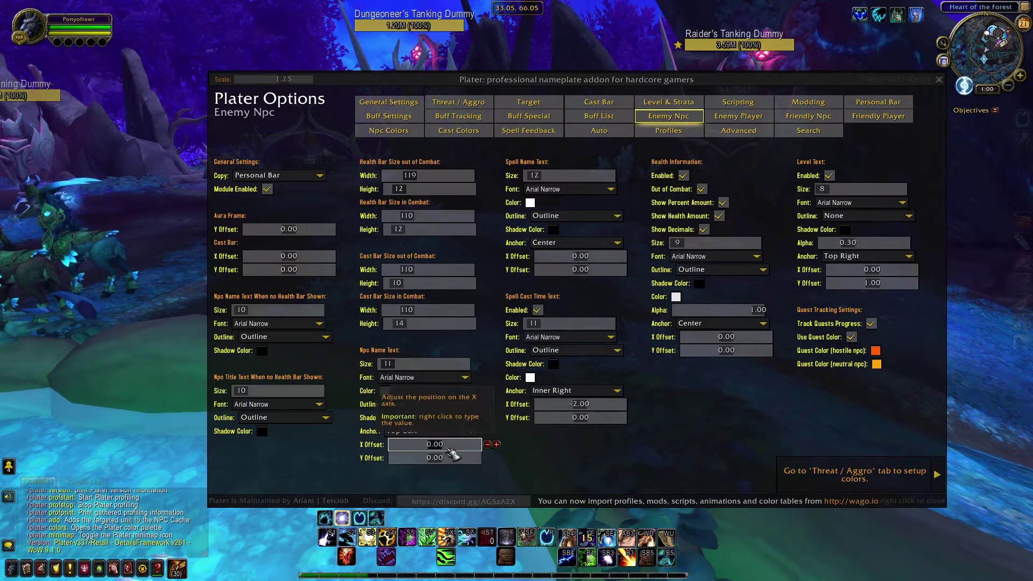
Hide the health amount so only health percentage shows, then go to Buff Settings.
{"action": "key", "text": "d"}
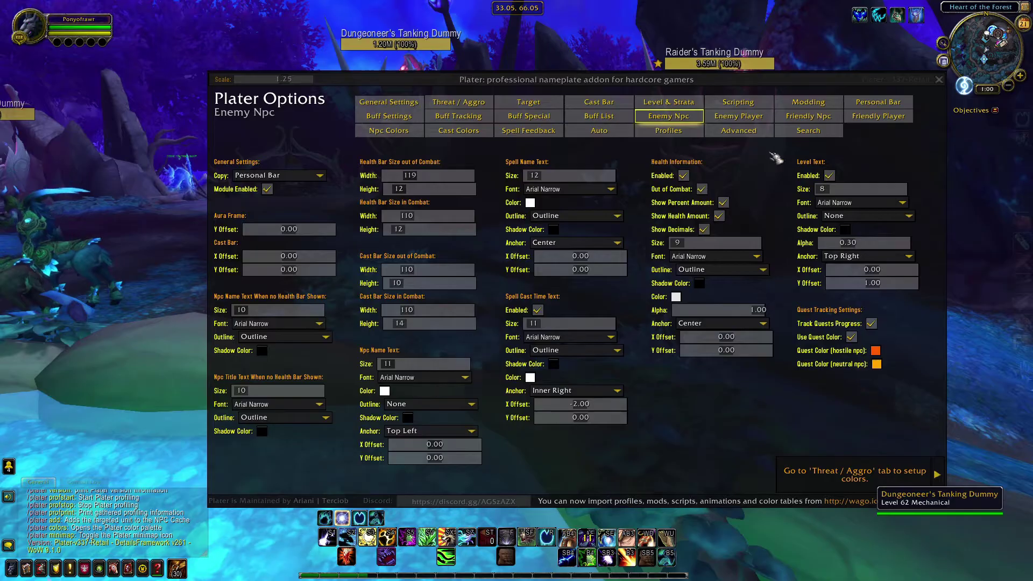
{"action": "left_click", "coordinate": [720, 216]}
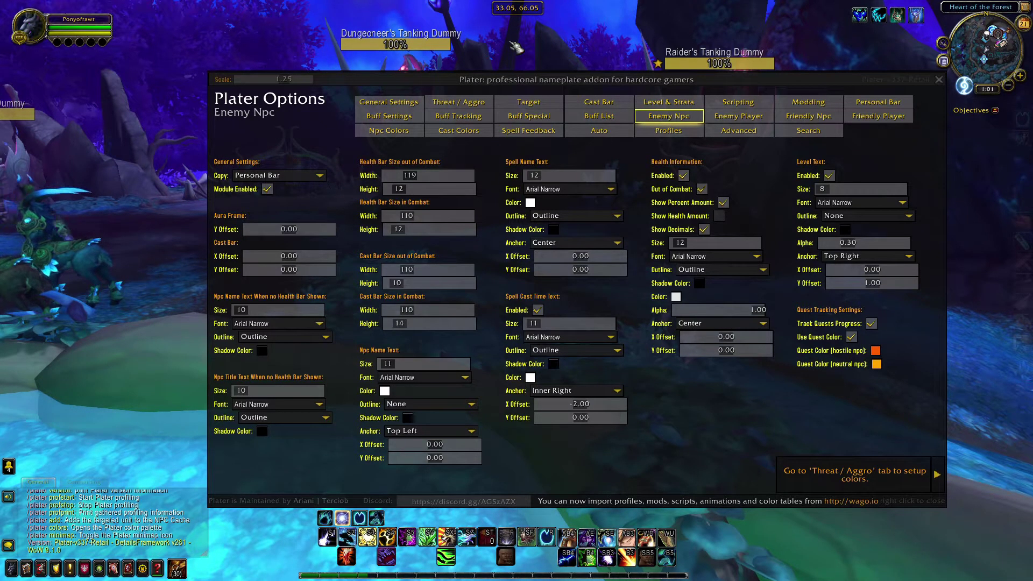
{"action": "left_click", "coordinate": [391, 115]}
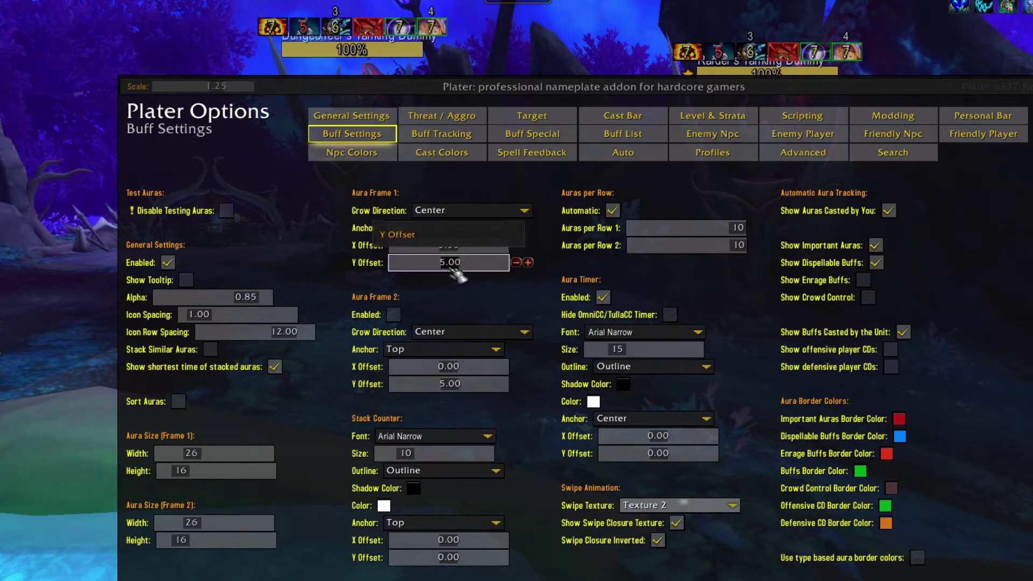
Set Aura Frame 1 Y Offset to 12.
{"action": "left_click", "coordinate": [529, 263]}
{"action": "left_click", "coordinate": [528, 262]}
{"action": "left_click", "coordinate": [529, 262]}
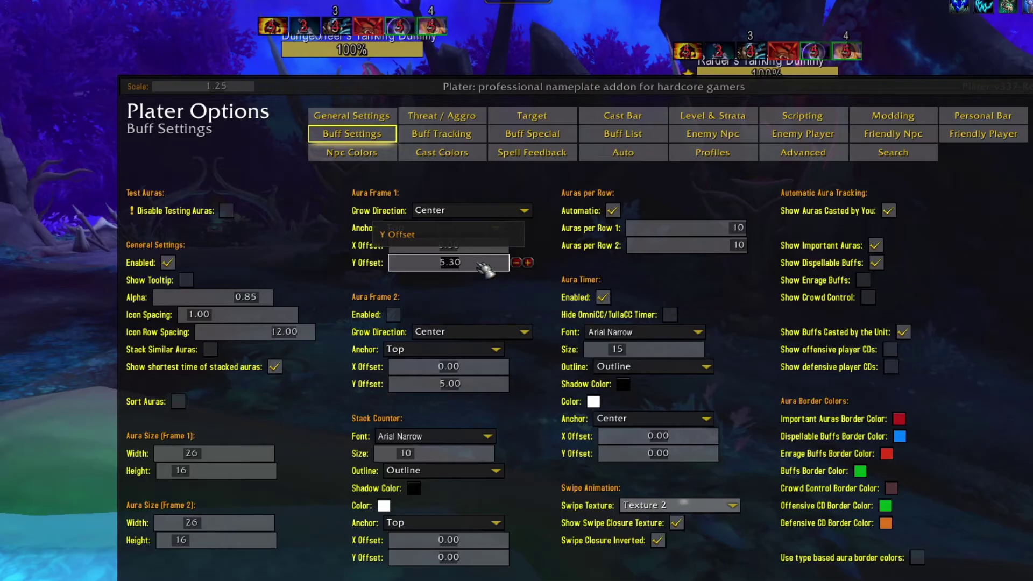
{"action": "type", "text": "5.3"}
{"action": "key", "text": "BackSpace"}
{"action": "key", "text": "BackSpace"}
{"action": "key", "text": "BackSpace"}
{"action": "type", "text": "12"}
{"action": "key", "text": "Return"}
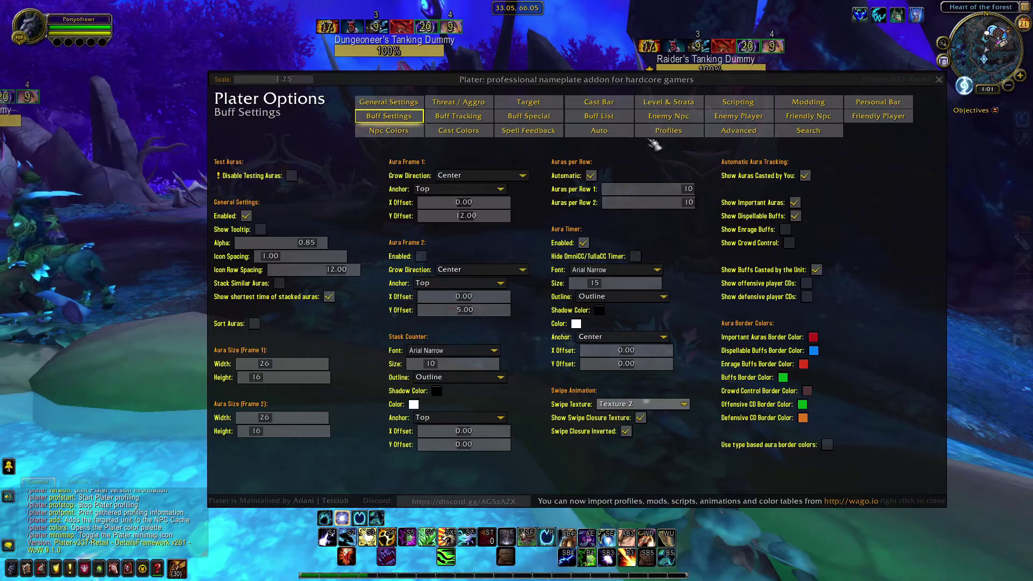
Set the Personal Bar's Offset if Buff is Shown to 30.
{"action": "left_click", "coordinate": [878, 101]}
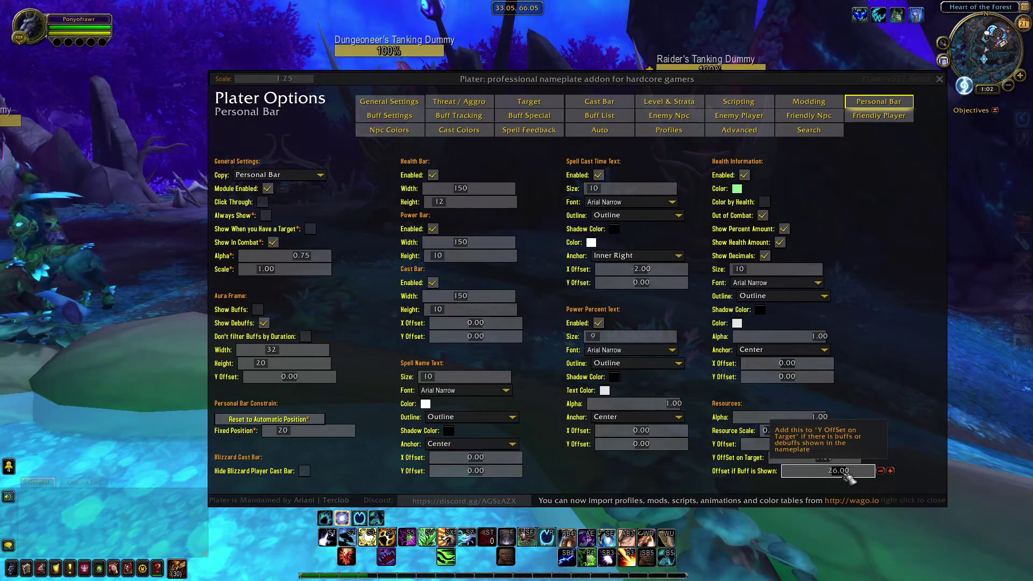
{"action": "right_click", "coordinate": [871, 472]}
{"action": "type", "text": "30"}
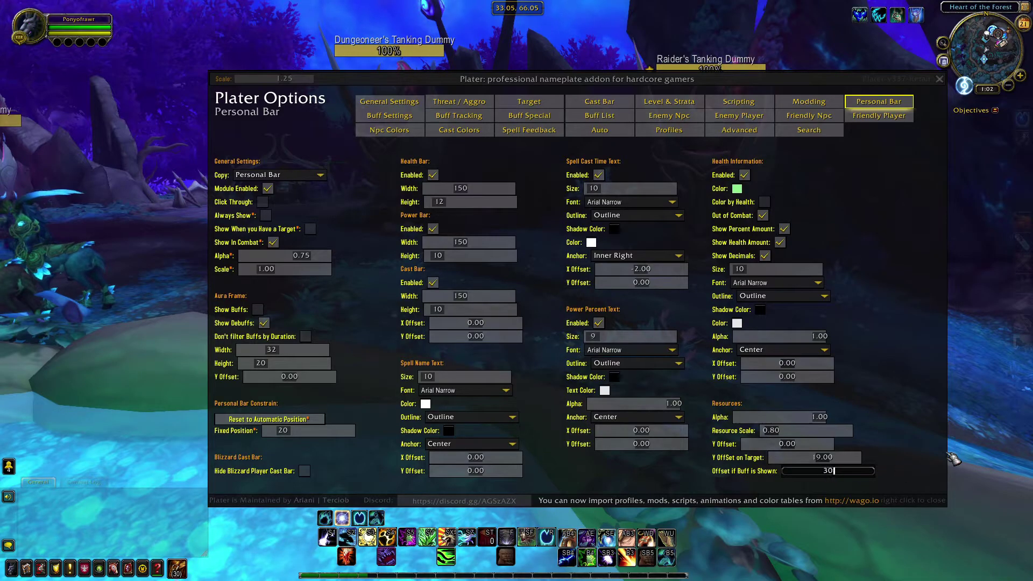
{"action": "key", "text": "Return"}
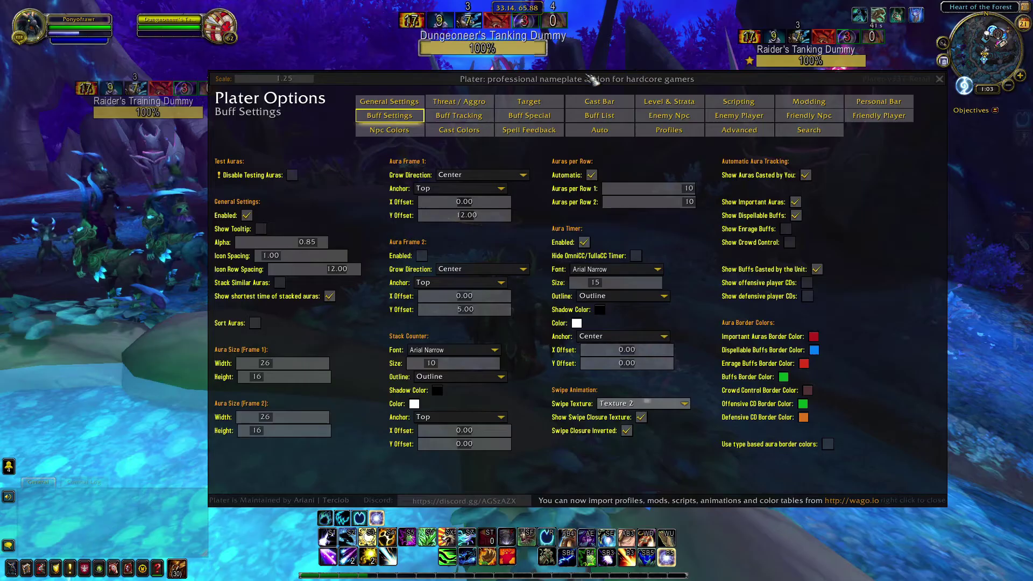
Add Sunfire to the Special Auras list on the Buff Special page.
{"action": "left_click", "coordinate": [529, 114]}
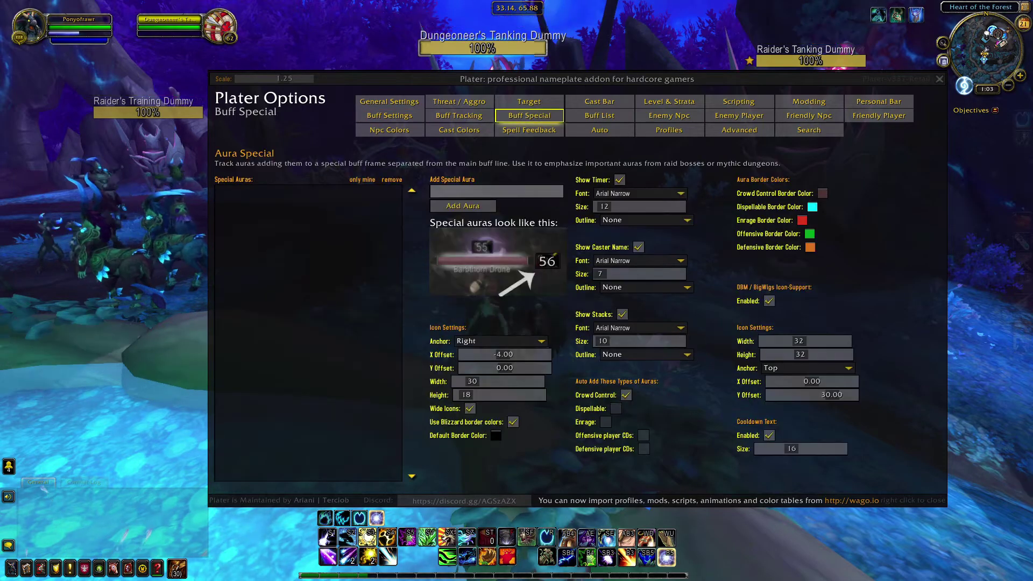
{"action": "left_click", "coordinate": [515, 192]}
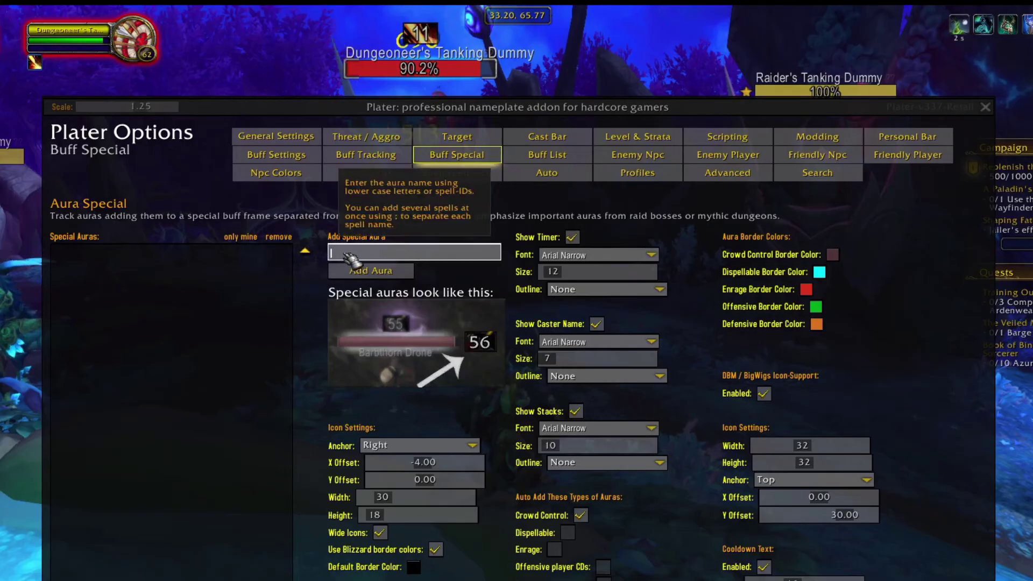
{"action": "type", "text": "Sunfire"}
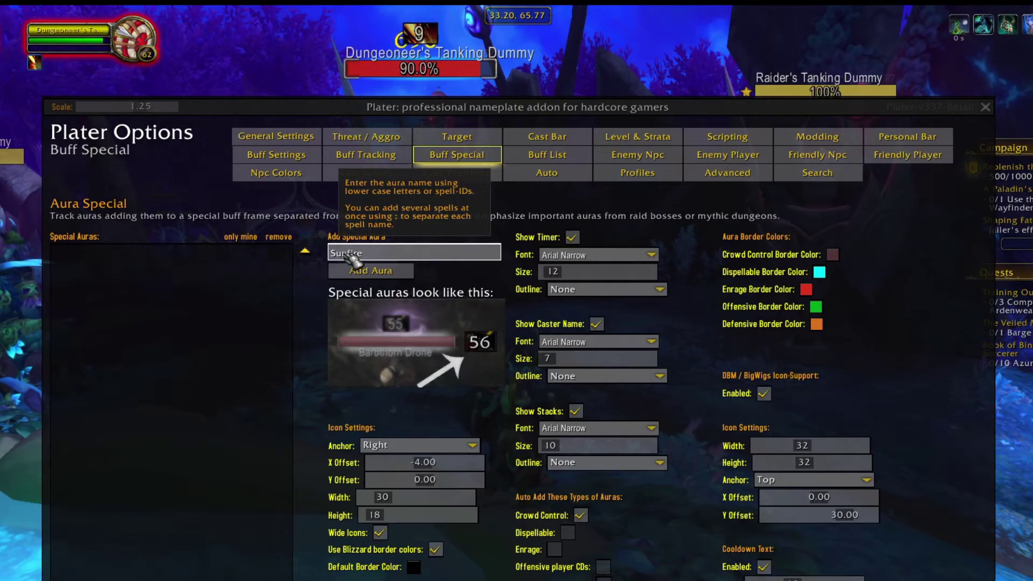
{"action": "left_click", "coordinate": [347, 269]}
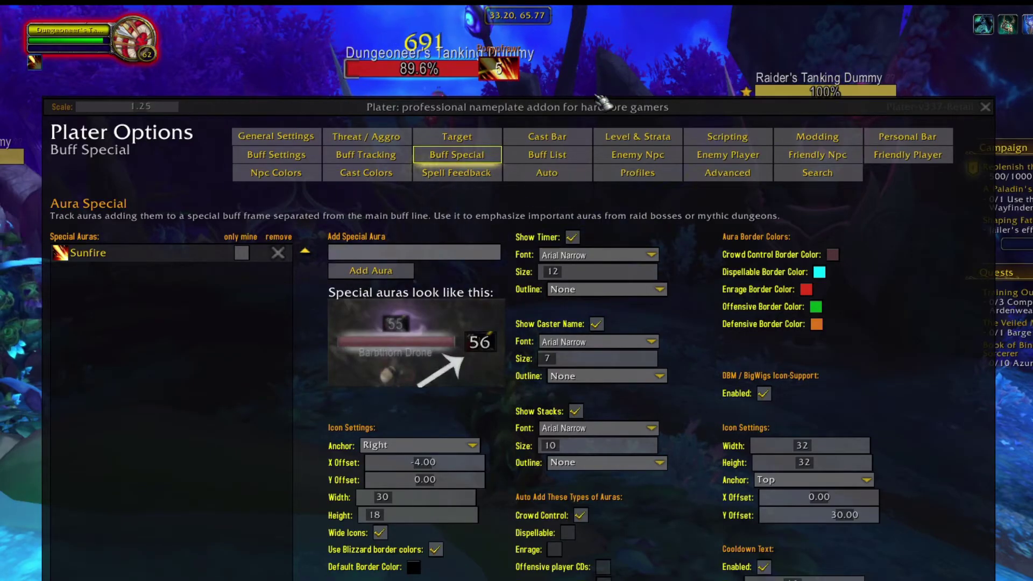
Check the Buff Tracking blacklist box, scroll through the Buff List's recent spells, then go to Npc Colors.
{"action": "left_click", "coordinate": [368, 158]}
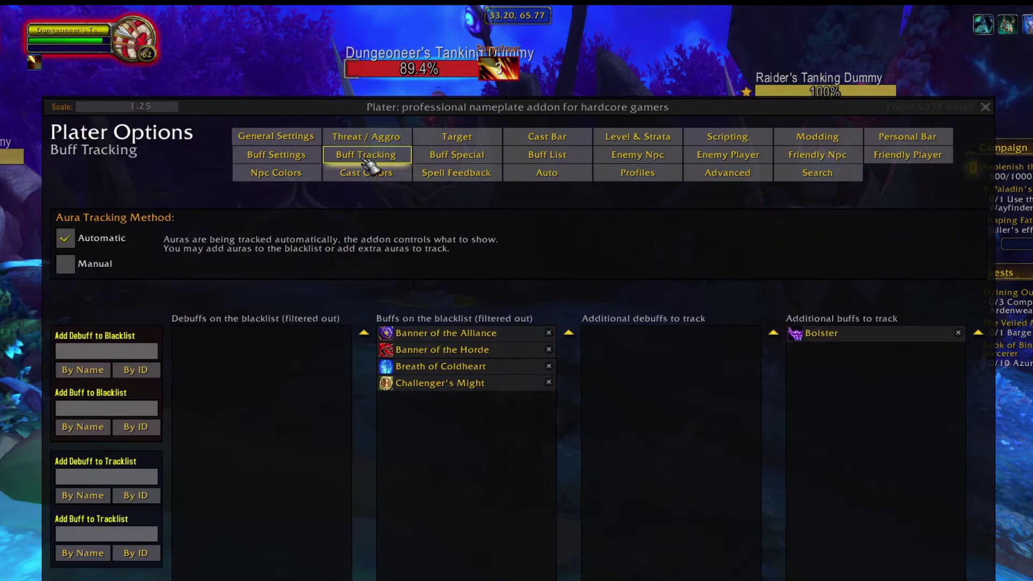
{"action": "left_click", "coordinate": [114, 409]}
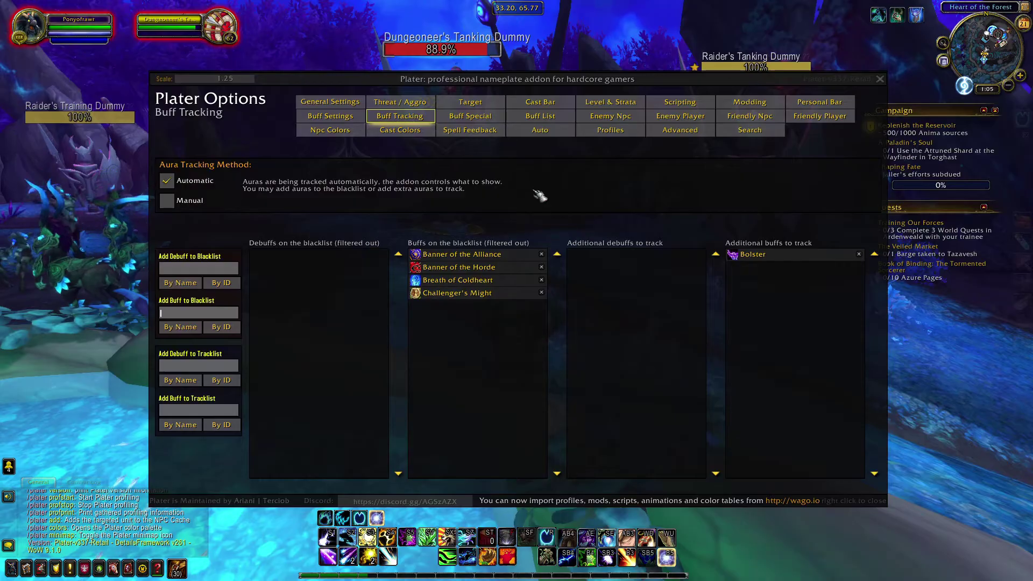
{"action": "left_click", "coordinate": [553, 119]}
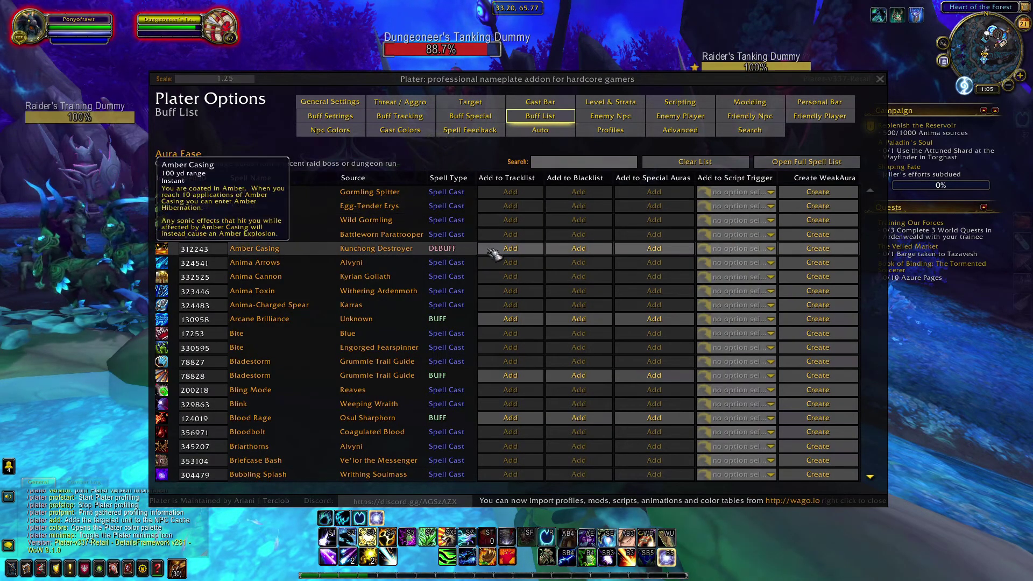
{"action": "scroll", "coordinate": [510, 272], "scroll_direction": "down", "scroll_amount": 10}
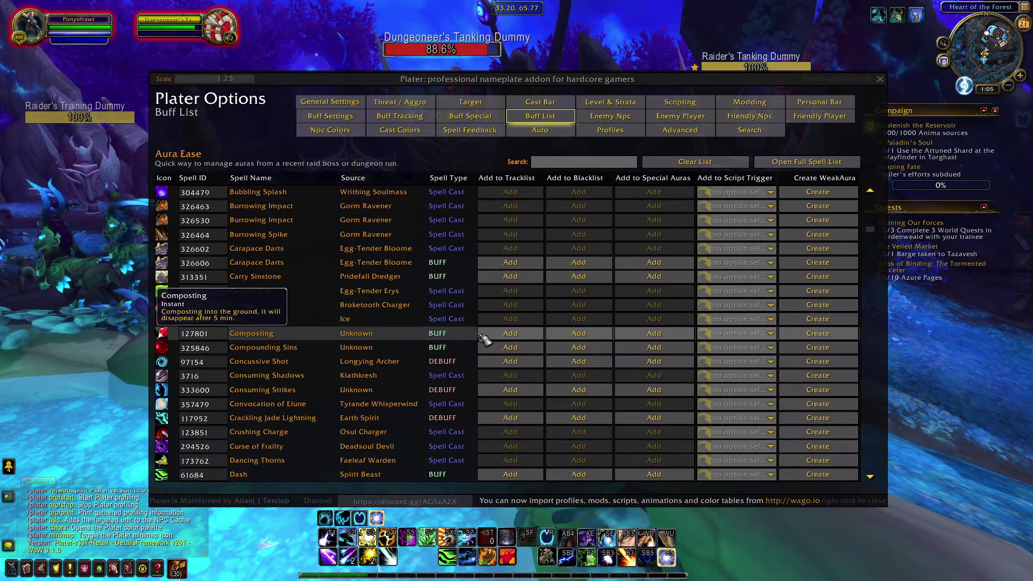
{"action": "scroll", "coordinate": [485, 339], "scroll_direction": "down", "scroll_amount": 5}
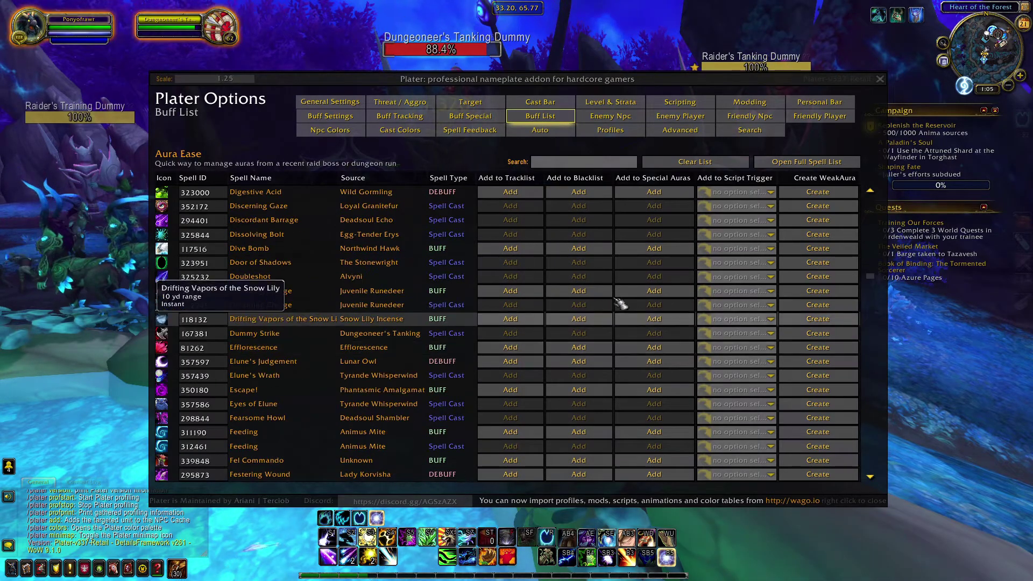
{"action": "scroll", "coordinate": [635, 345], "scroll_direction": "down", "scroll_amount": 7}
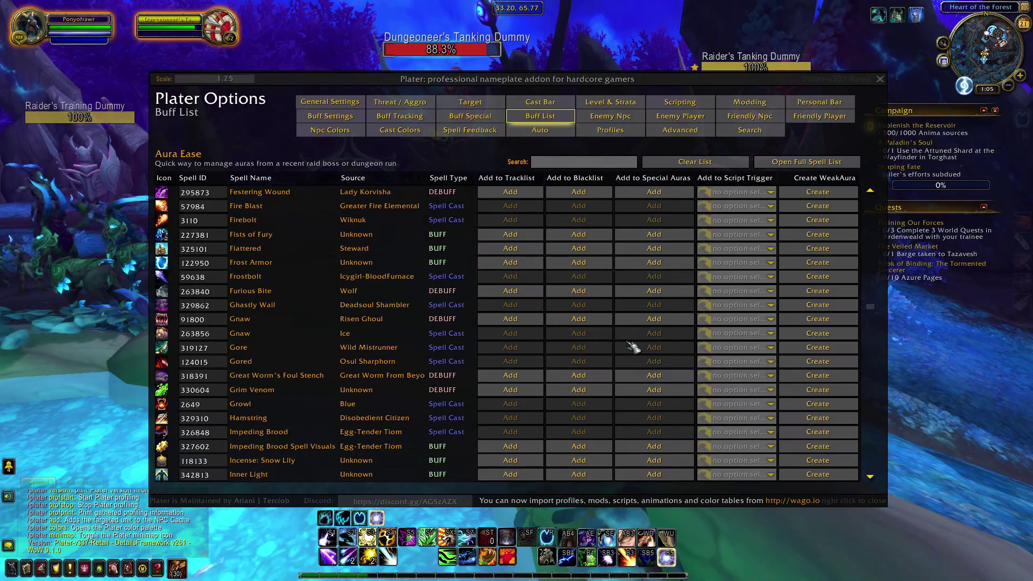
{"action": "scroll", "coordinate": [635, 347], "scroll_direction": "down", "scroll_amount": 20}
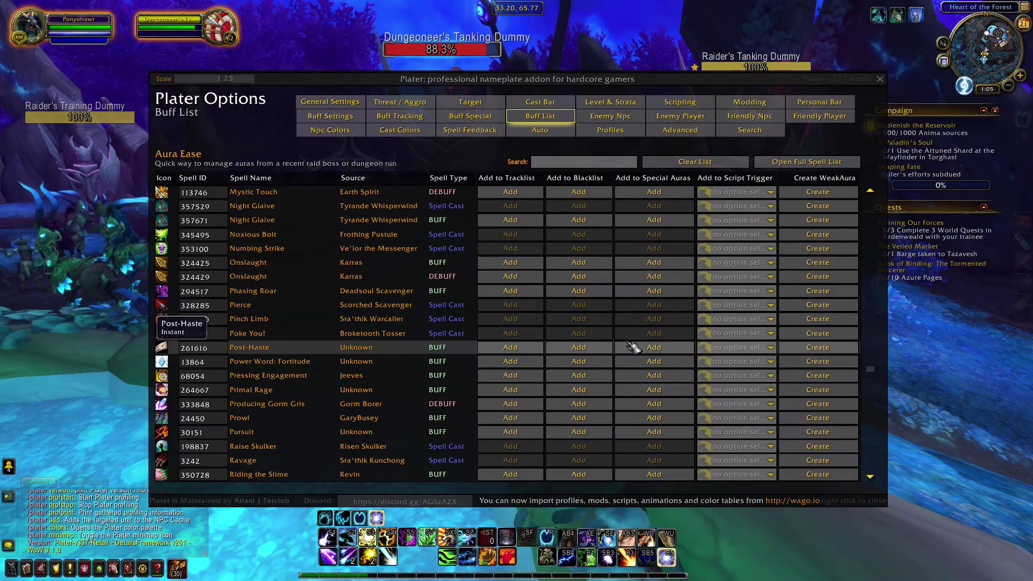
{"action": "scroll", "coordinate": [634, 347], "scroll_direction": "down", "scroll_amount": 15}
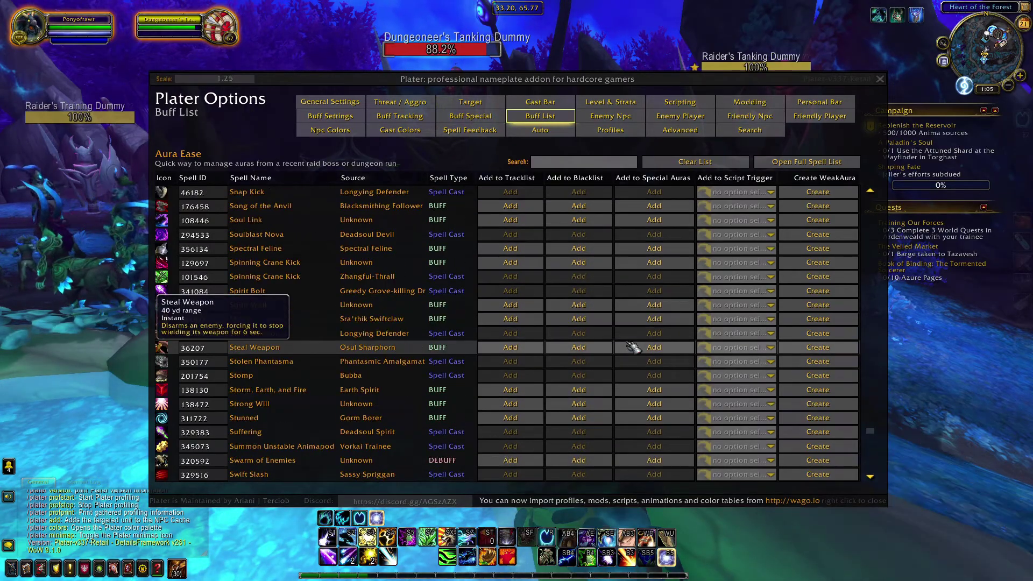
{"action": "scroll", "coordinate": [634, 347], "scroll_direction": "down", "scroll_amount": 3}
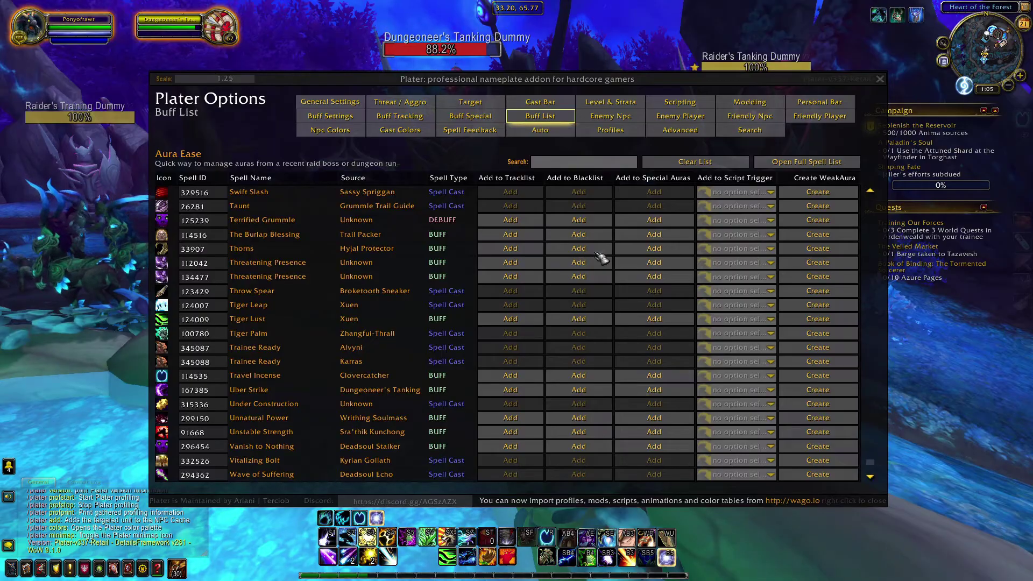
{"action": "left_click", "coordinate": [331, 131]}
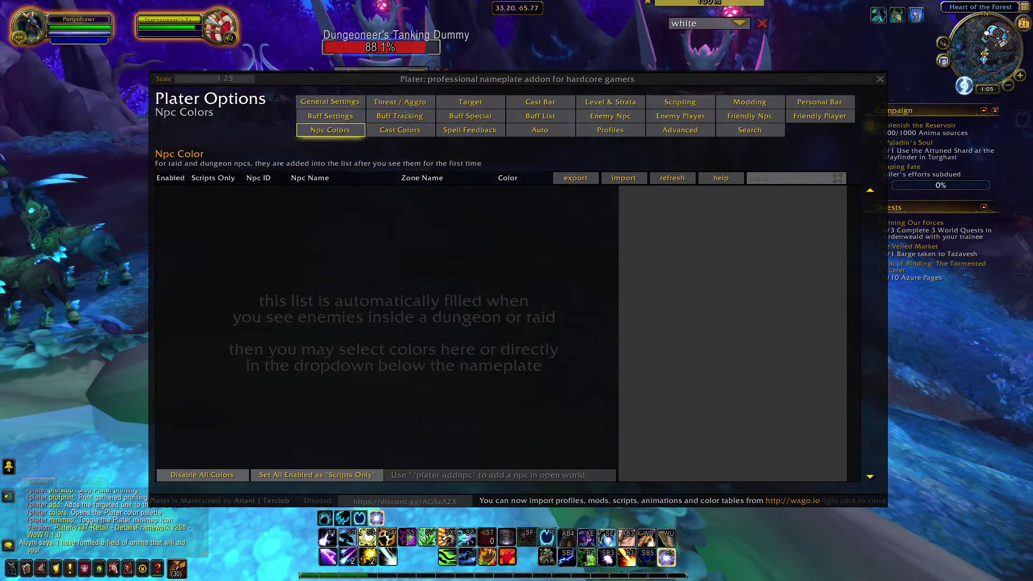
Colour the Dungeoneer's Tanking Dummy deepskyblue in Plater's Npc Colors list.
{"action": "left_click_drag", "start_coordinate": [402, 94], "coordinate": [427, 125]}
{"action": "left_click", "coordinate": [407, 75]}
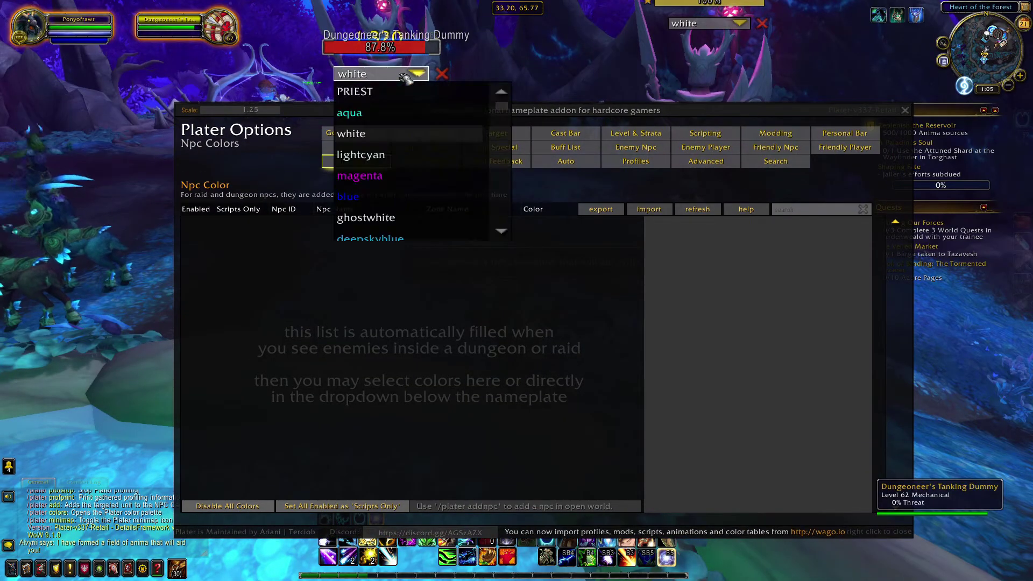
{"action": "scroll", "coordinate": [476, 155], "scroll_direction": "down", "scroll_amount": 3}
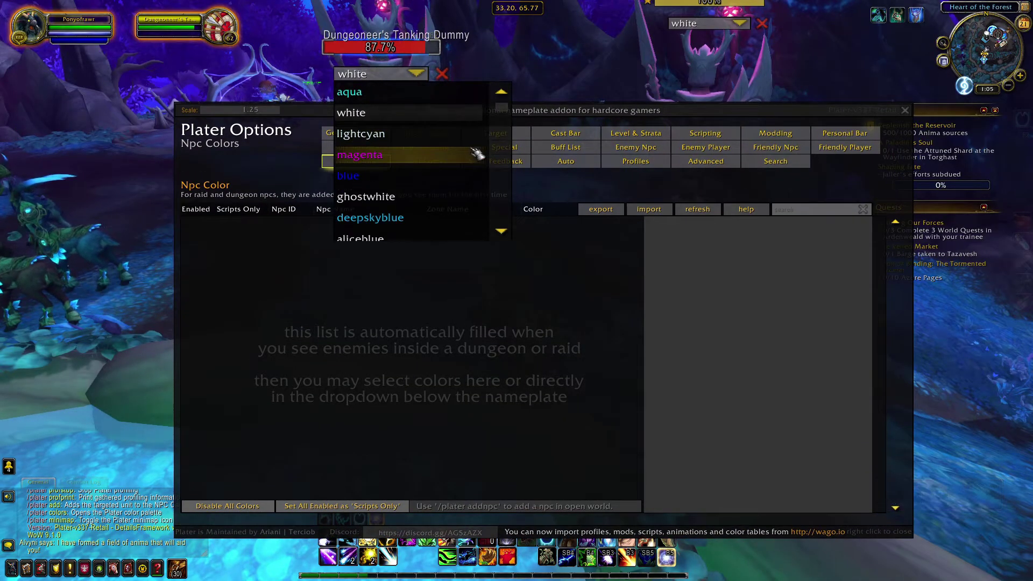
{"action": "scroll", "coordinate": [474, 155], "scroll_direction": "down", "scroll_amount": 2}
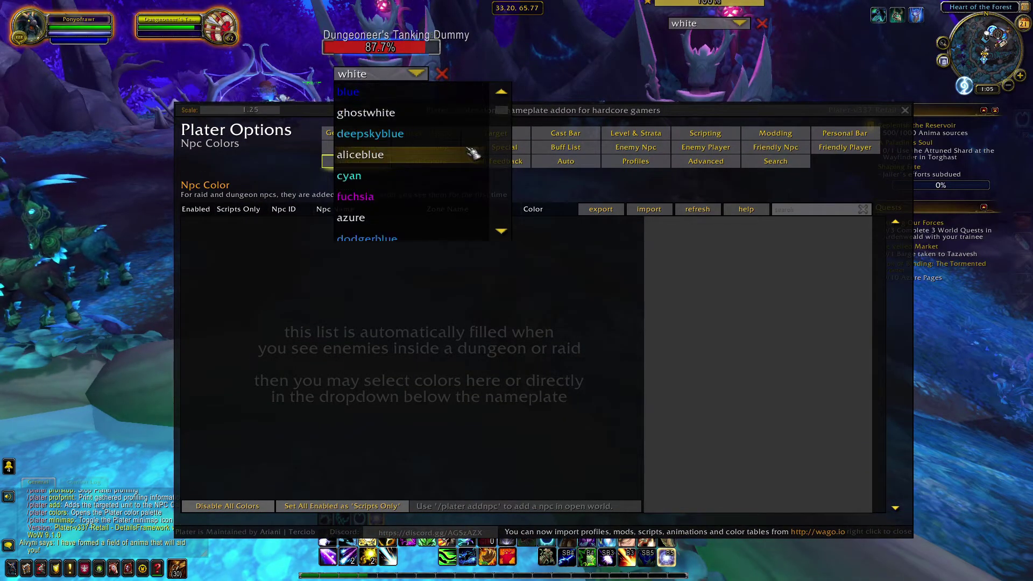
{"action": "left_click", "coordinate": [430, 133]}
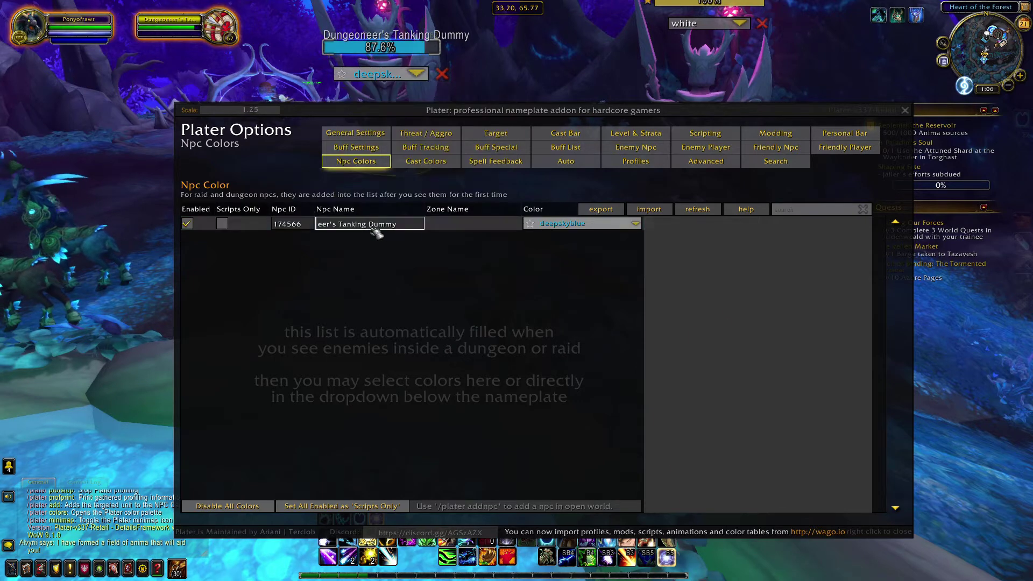
Add the Raider's Tanking Dummy with /plater add and colour it aqua.
{"action": "left_click", "coordinate": [597, 82]}
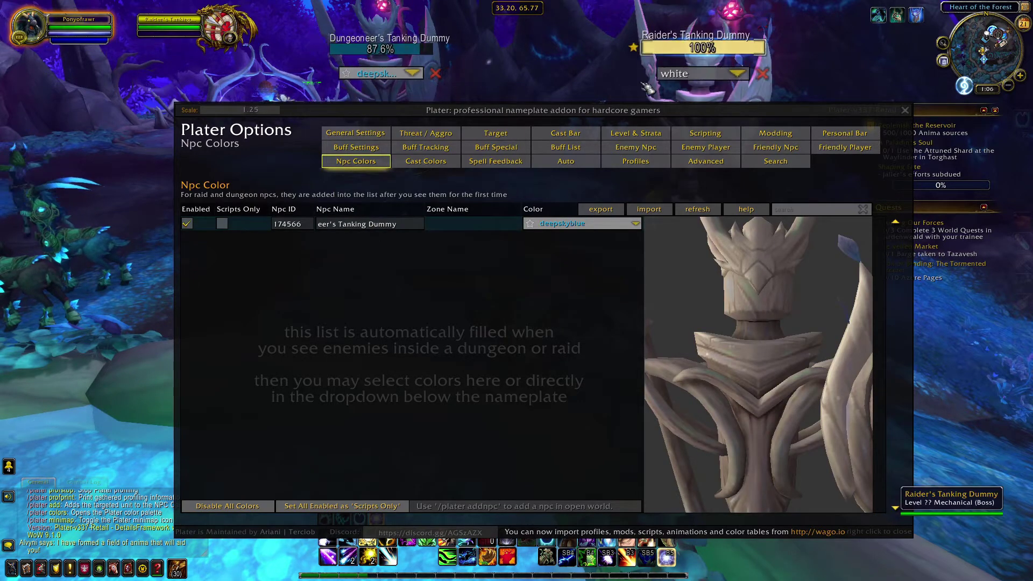
{"action": "type", "text": "/plat"}
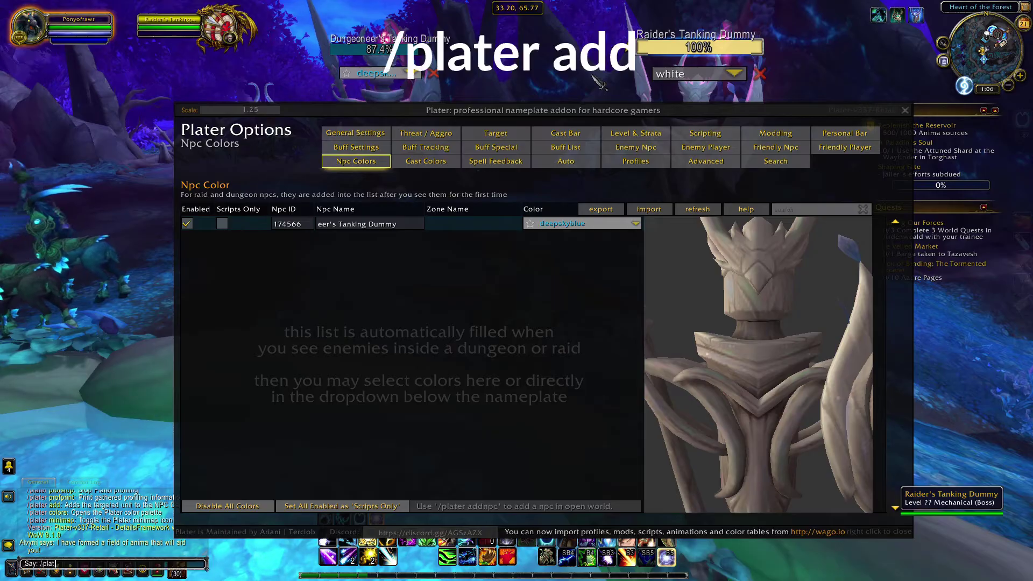
{"action": "type", "text": "er add"}
{"action": "key", "text": "Return"}
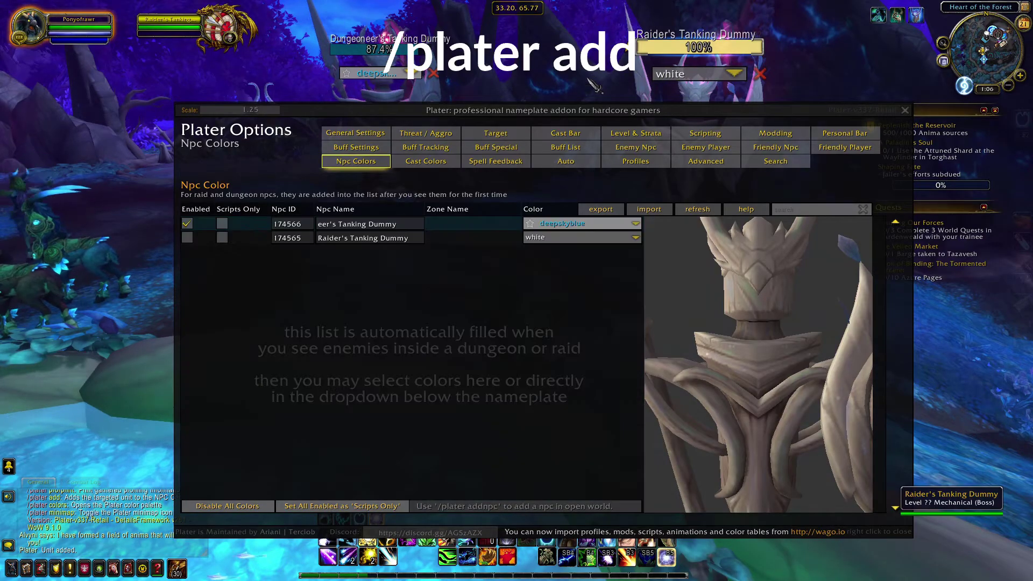
{"action": "left_click", "coordinate": [554, 241]}
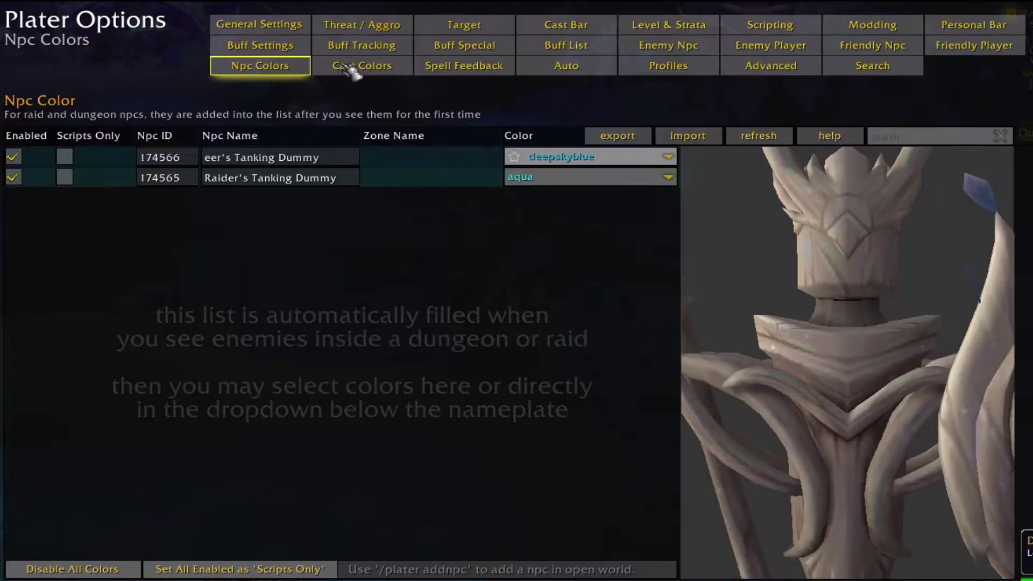
{"action": "left_click", "coordinate": [418, 163]}
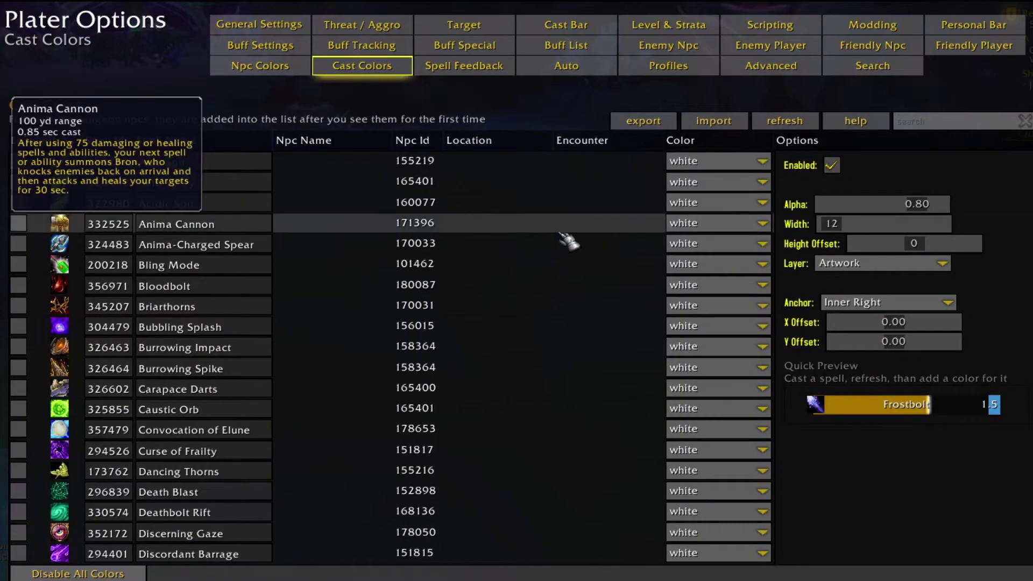
Show Plater's test cast bars on the tanking dummies' nameplates.
{"action": "scroll", "coordinate": [586, 340], "scroll_direction": "down", "scroll_amount": 10}
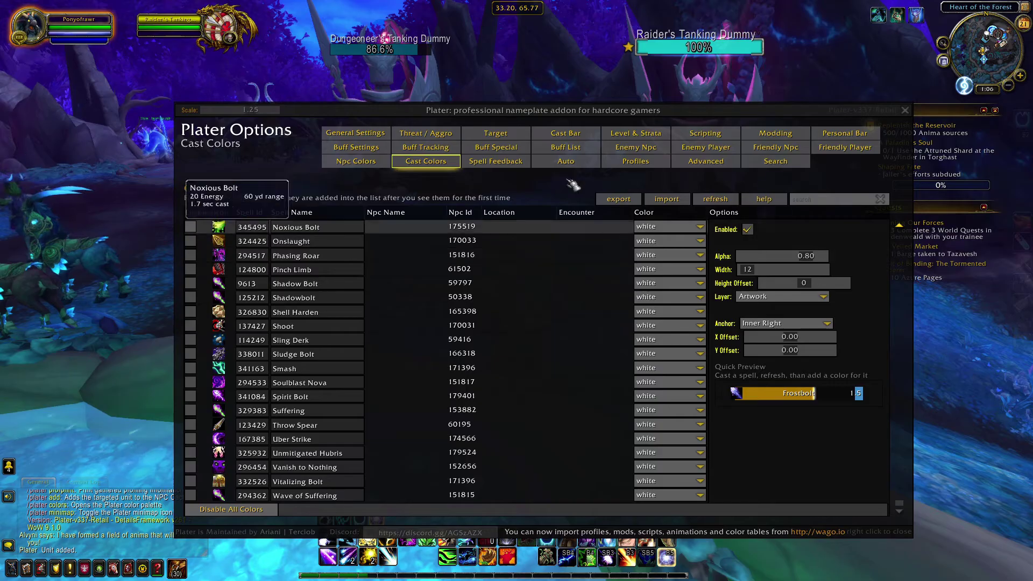
{"action": "left_click", "coordinate": [566, 133]}
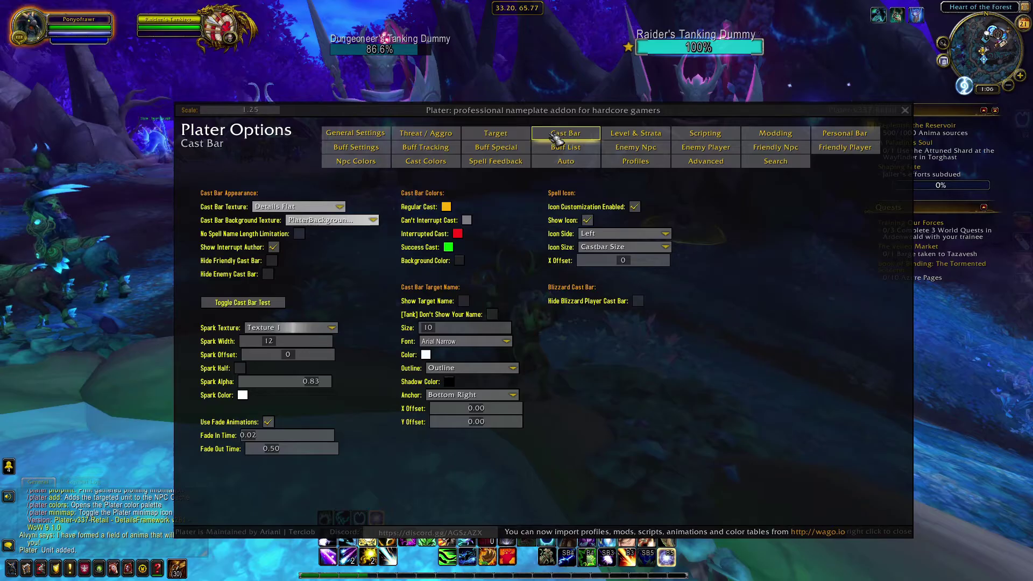
{"action": "left_click", "coordinate": [274, 303]}
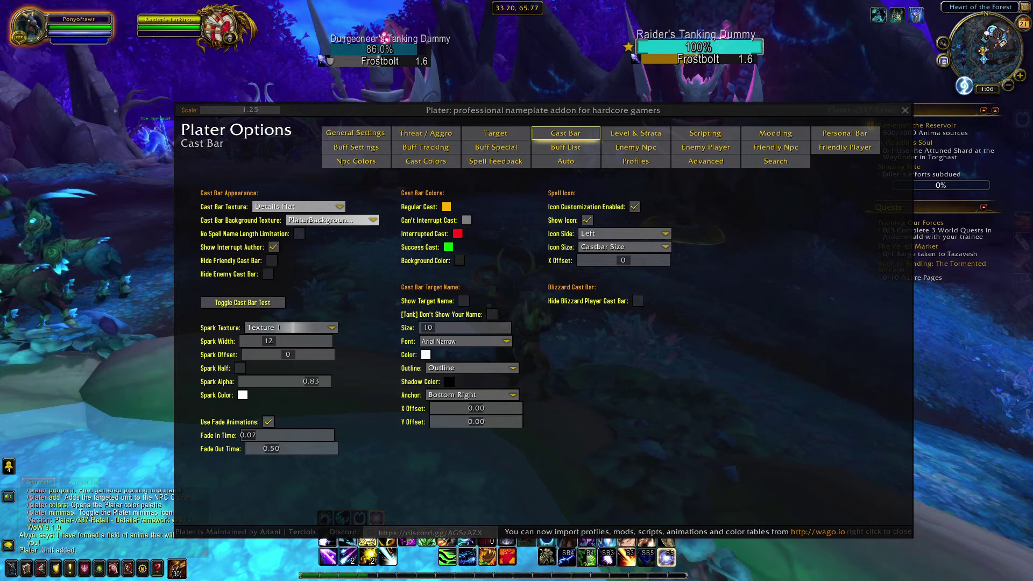
Try the DGround, Details Flat and Details D'ictum cast bar textures, settling on PlaterFocus.
{"action": "left_click", "coordinate": [322, 206]}
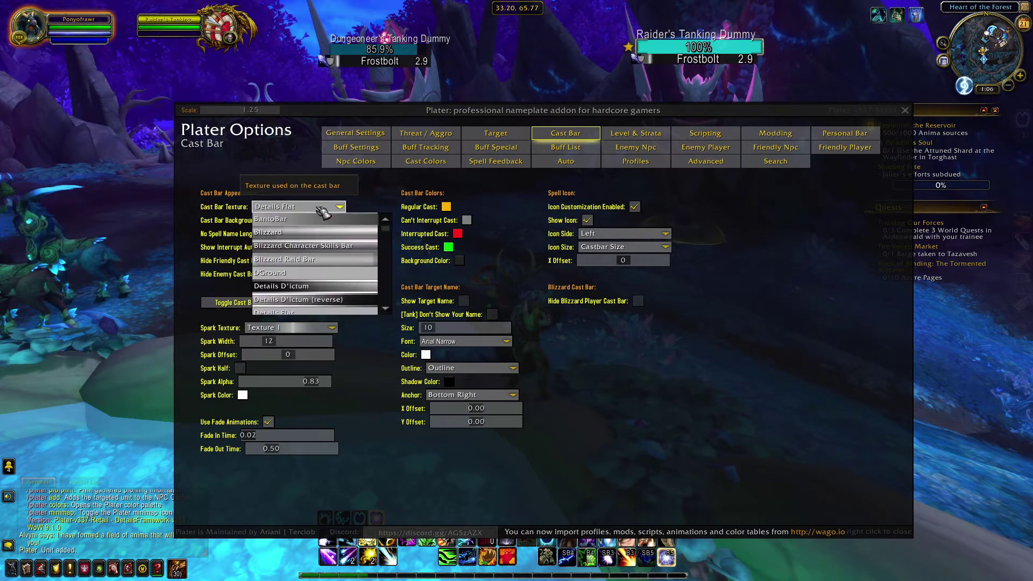
{"action": "left_click", "coordinate": [296, 275]}
{"action": "left_click", "coordinate": [323, 207]}
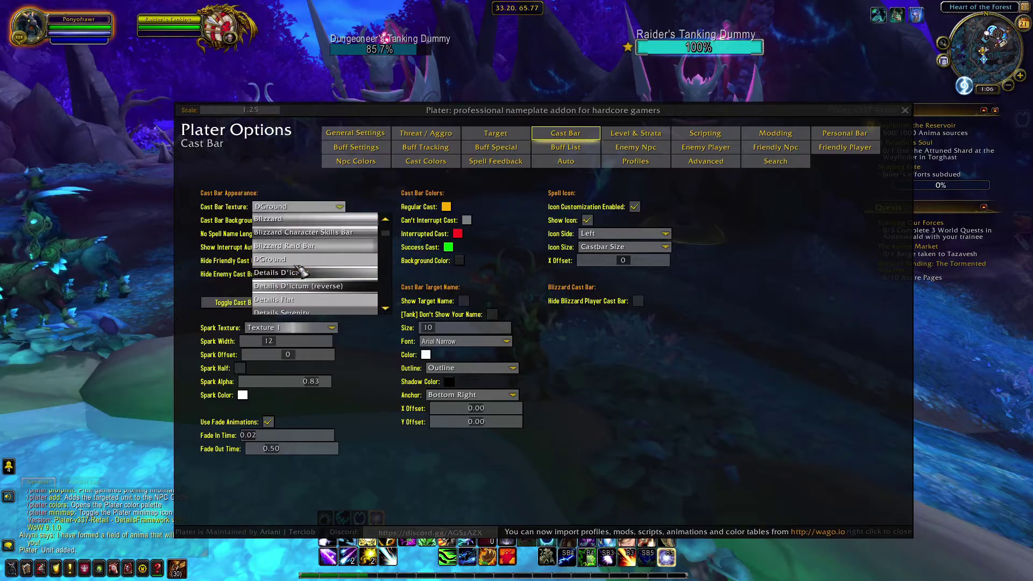
{"action": "scroll", "coordinate": [300, 271], "scroll_direction": "down", "scroll_amount": 1}
{"action": "left_click", "coordinate": [294, 288]}
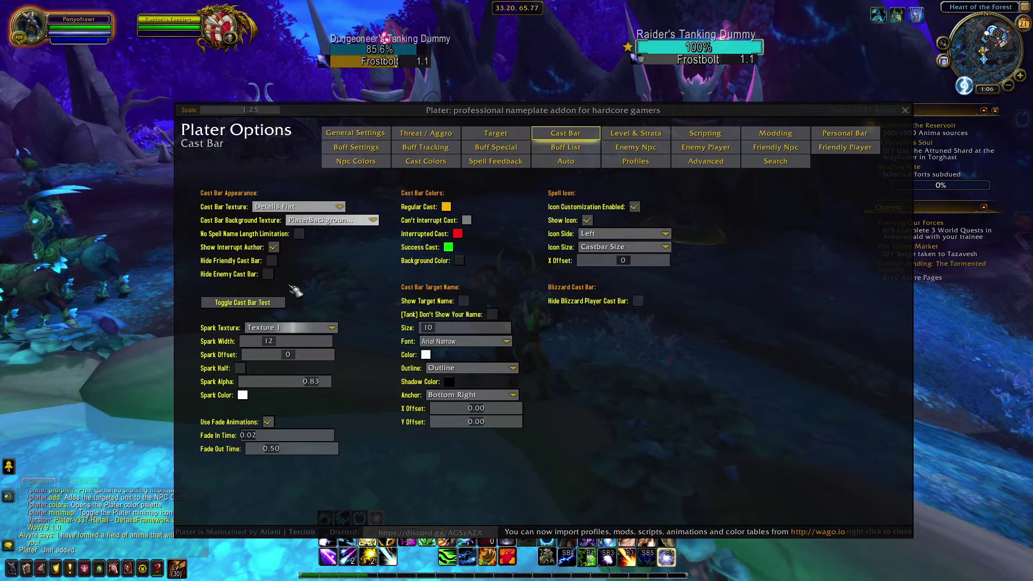
{"action": "left_click", "coordinate": [309, 206]}
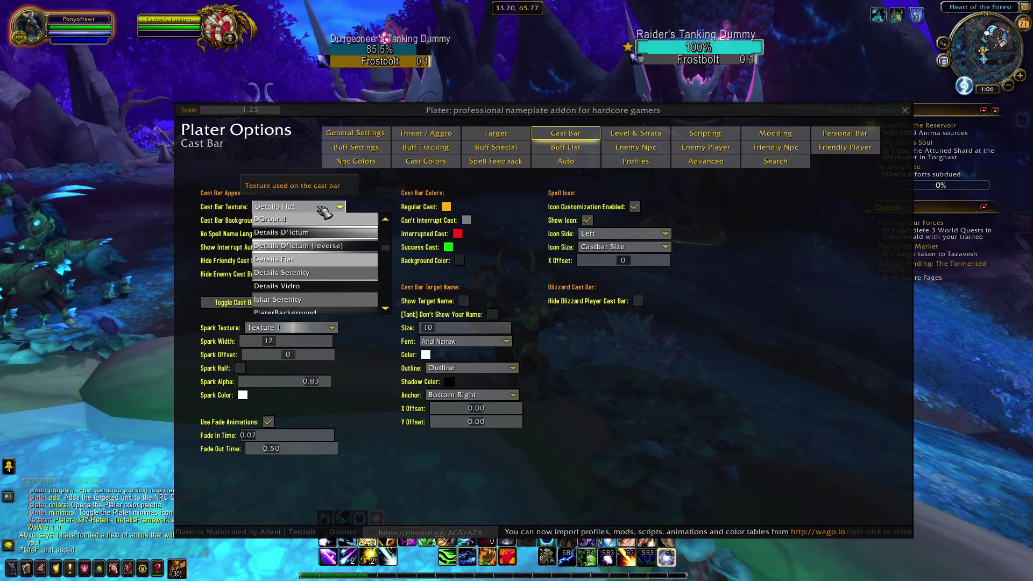
{"action": "left_click", "coordinate": [308, 246]}
{"action": "left_click", "coordinate": [312, 207]}
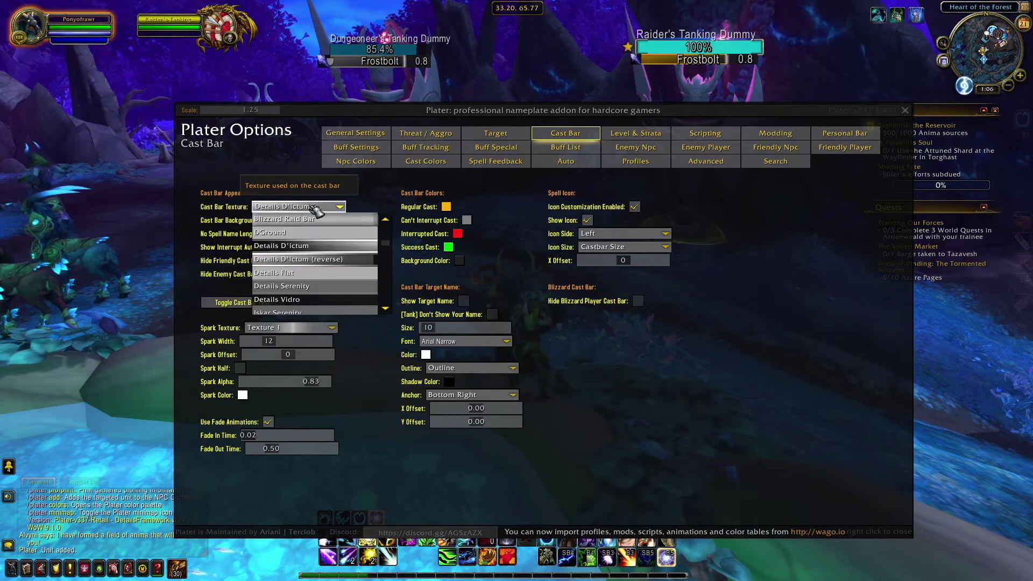
{"action": "scroll", "coordinate": [318, 309], "scroll_direction": "down", "scroll_amount": 2}
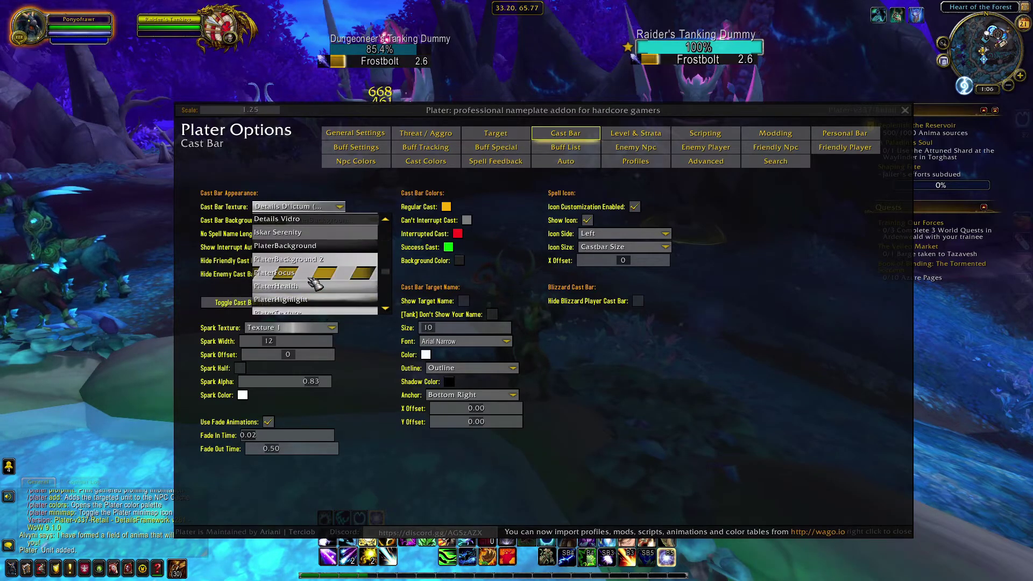
{"action": "left_click", "coordinate": [312, 300]}
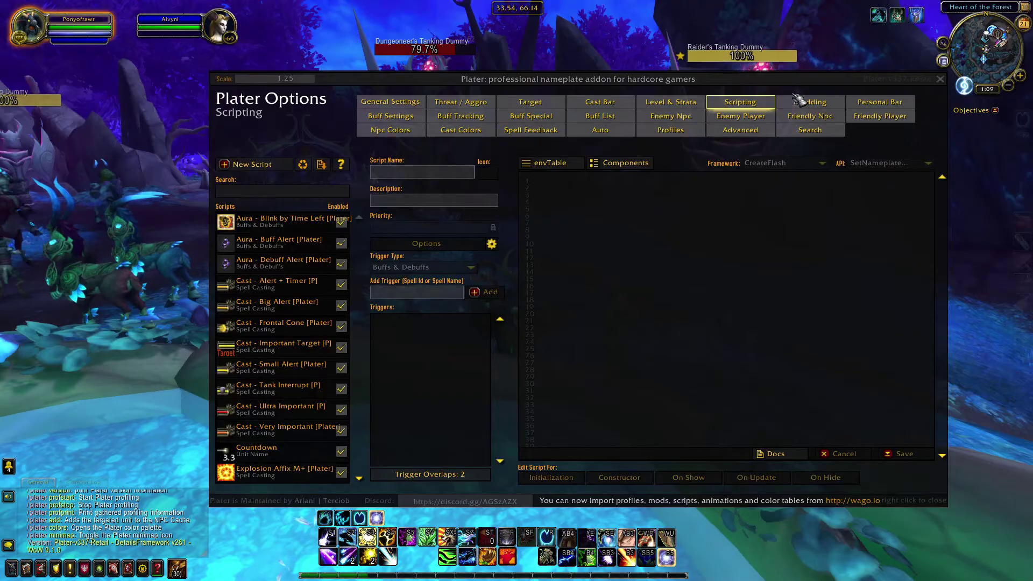
Open the Cast - Very Important [Plater] script to view triggers like Final Harvest and Consume.
{"action": "left_click", "coordinate": [821, 105]}
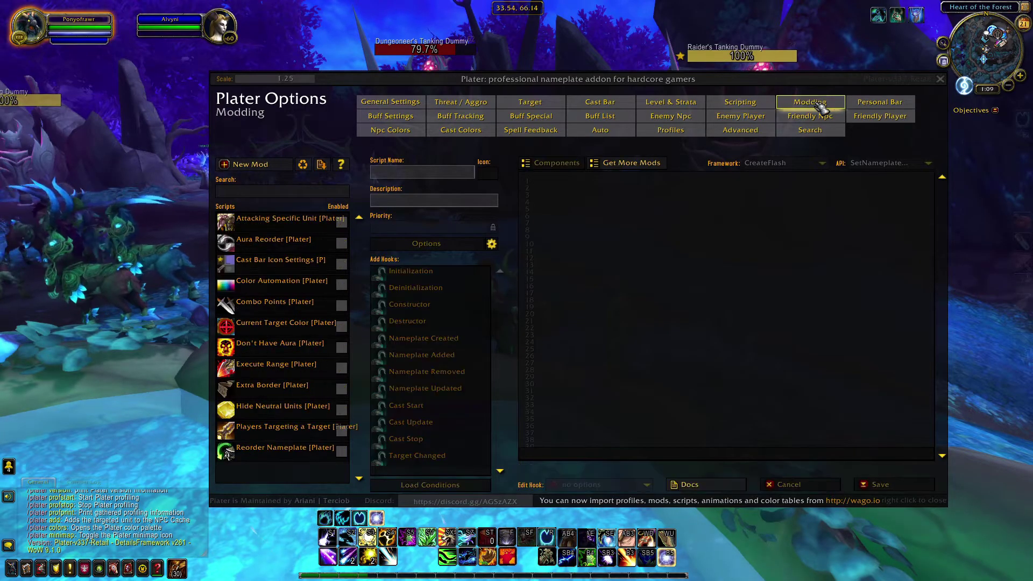
{"action": "left_click", "coordinate": [752, 106]}
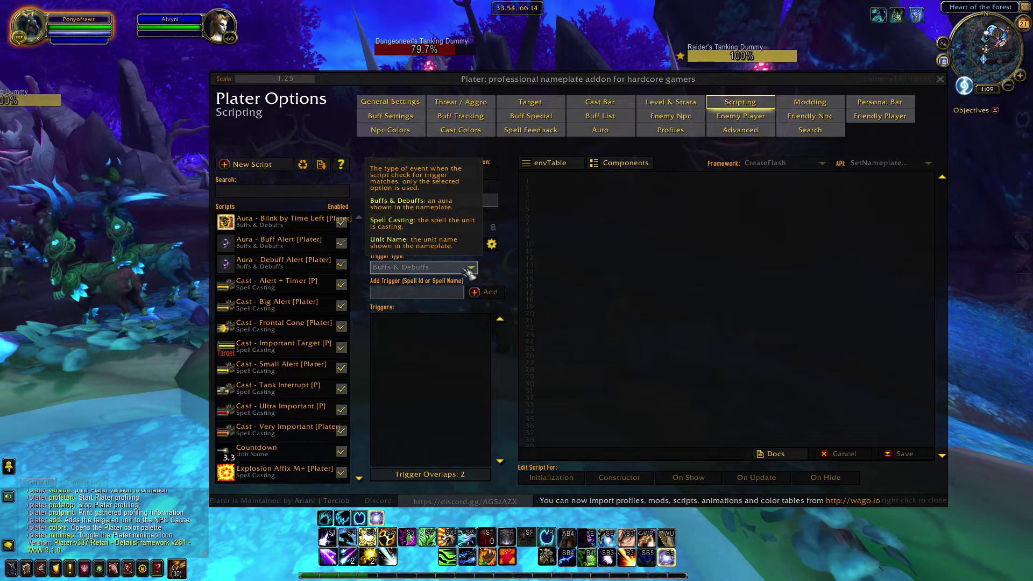
{"action": "left_click", "coordinate": [671, 102]}
{"action": "left_click", "coordinate": [738, 102]}
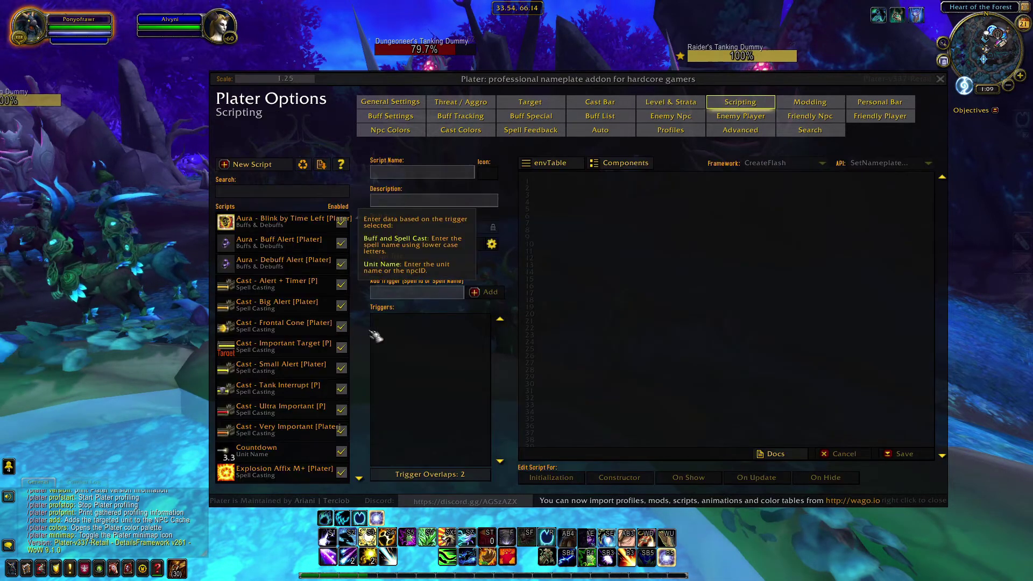
{"action": "left_click", "coordinate": [285, 429]}
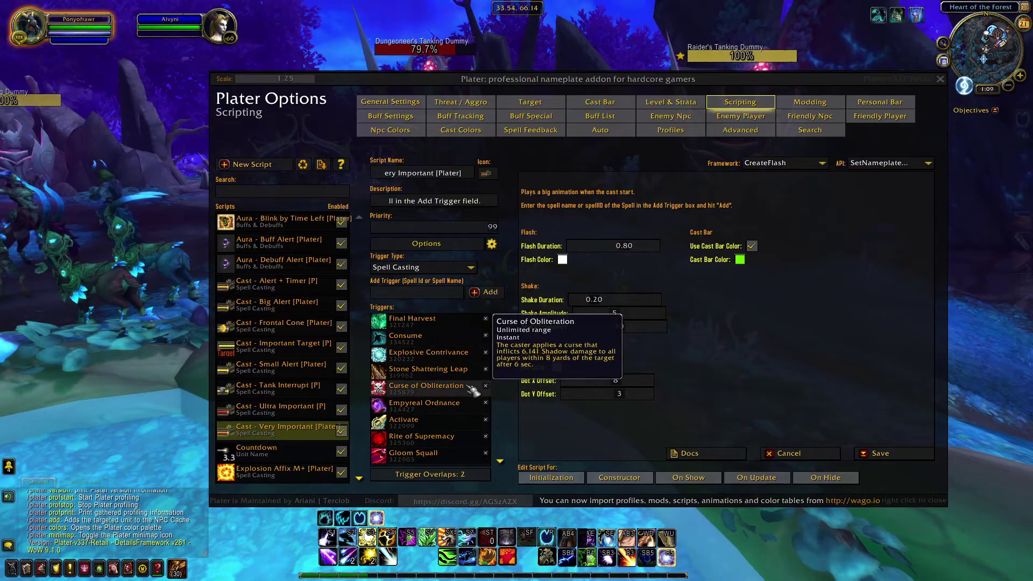
Target the Dungeoneer's Tanking Dummy and open the Aura - Buff Alert [Plater] script.
{"action": "scroll", "coordinate": [477, 391], "scroll_direction": "down", "scroll_amount": 10}
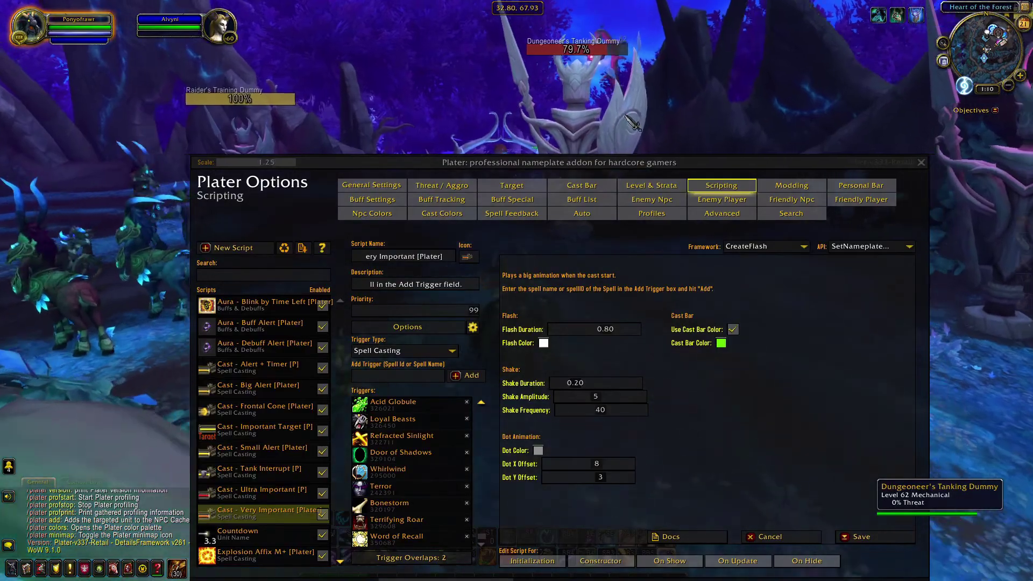
{"action": "left_click", "coordinate": [632, 123]}
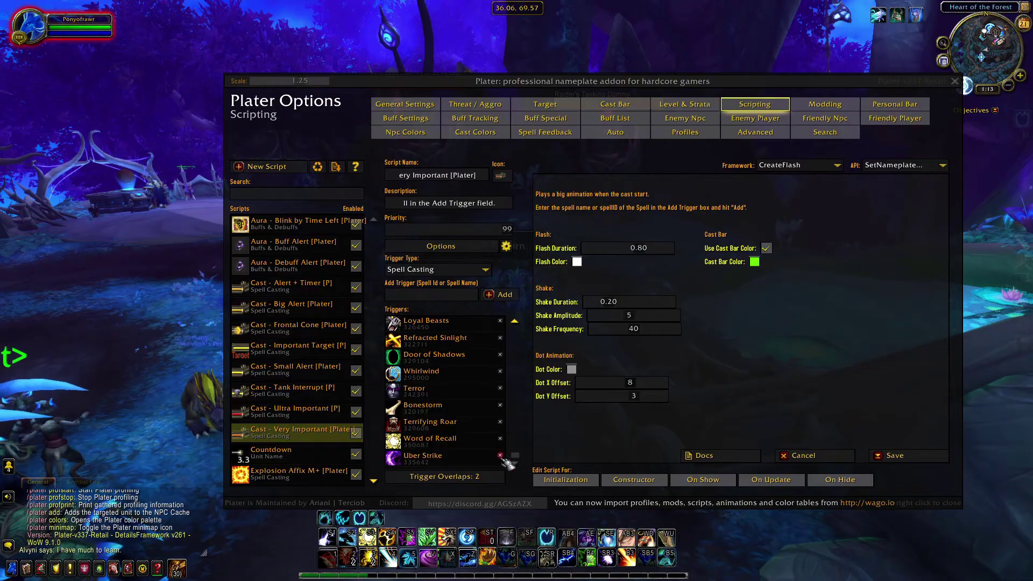
{"action": "scroll", "coordinate": [506, 461], "scroll_direction": "up", "scroll_amount": 1}
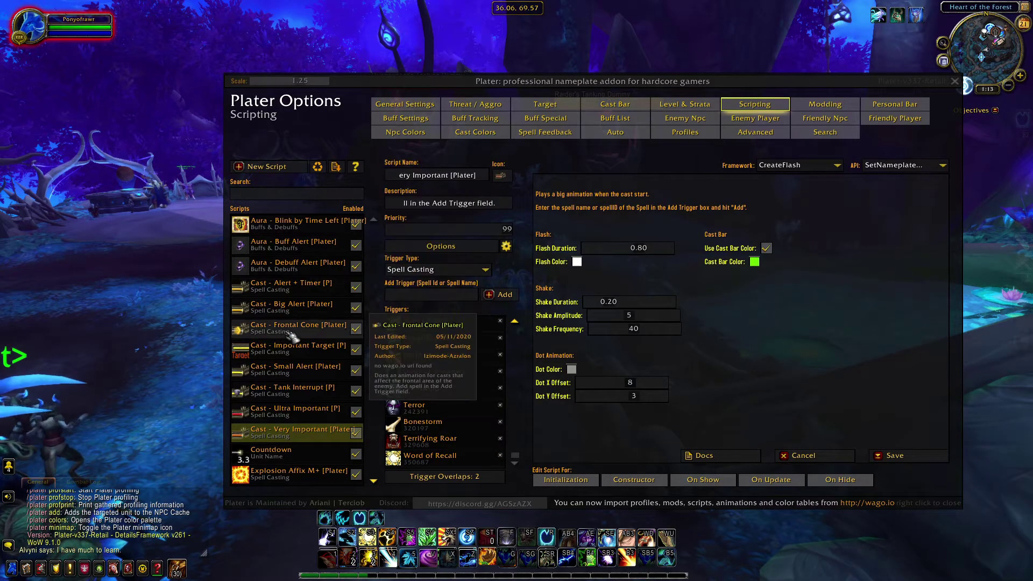
{"action": "left_click", "coordinate": [293, 245]}
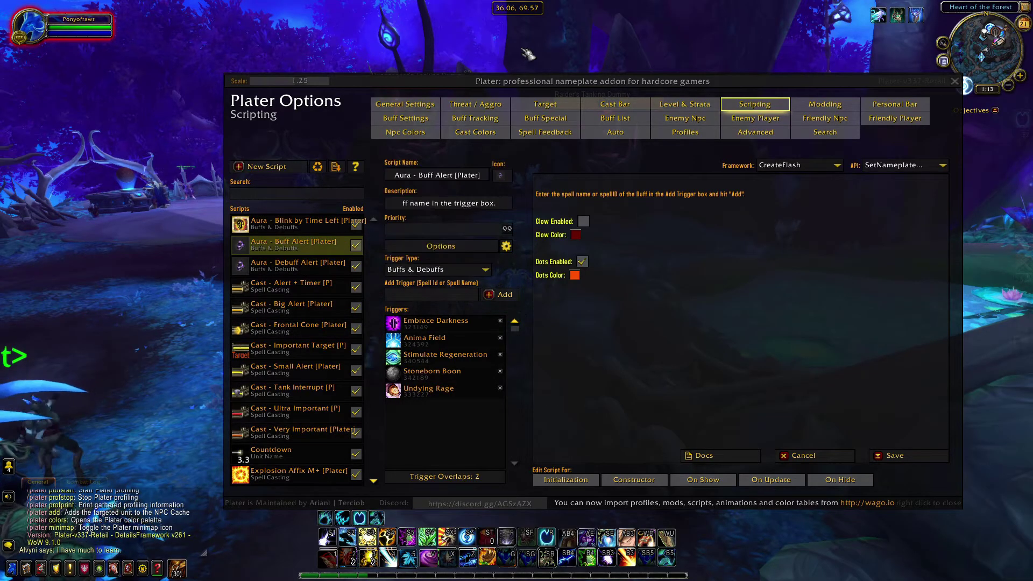
Add Sunfire as a trigger to the Aura - Buff Alert script.
{"action": "key", "text": "a"}
{"action": "type", "text": "Sunfire"}
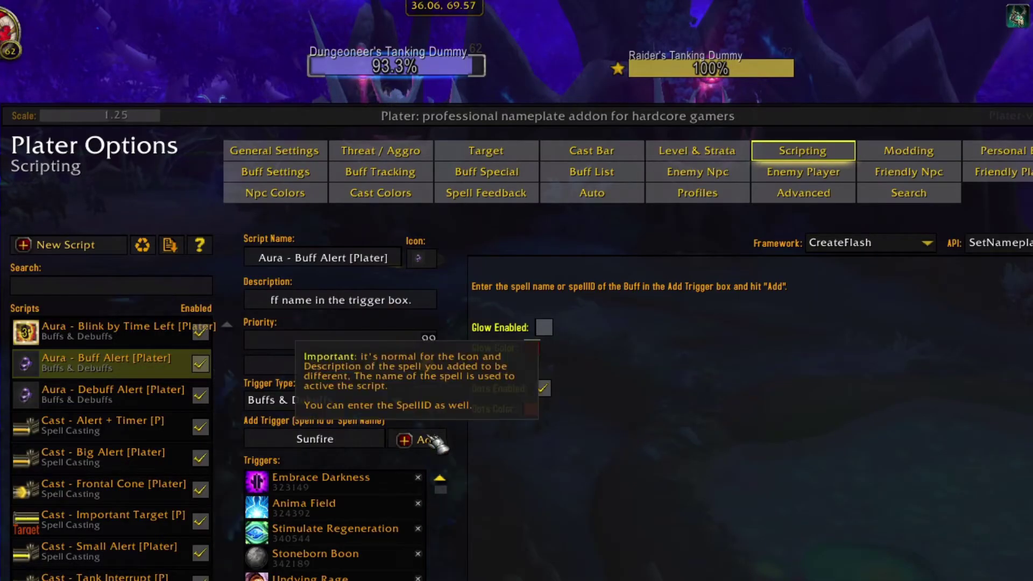
{"action": "left_click", "coordinate": [431, 439]}
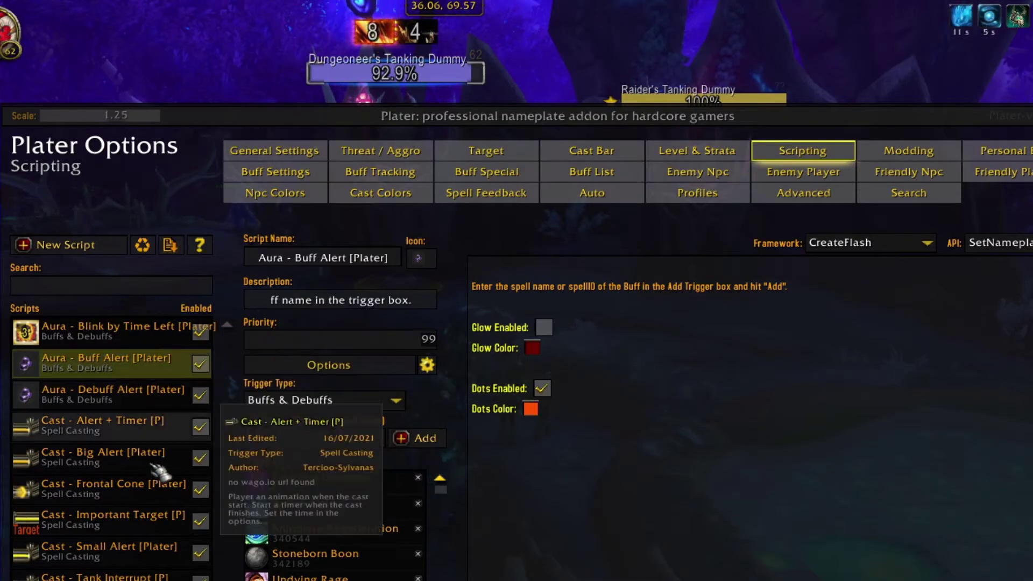
Look at the Explosion Affix M+ [Plater] script, then go to the mod list.
{"action": "scroll", "coordinate": [159, 472], "scroll_direction": "down", "scroll_amount": 3}
{"action": "left_click", "coordinate": [108, 454]}
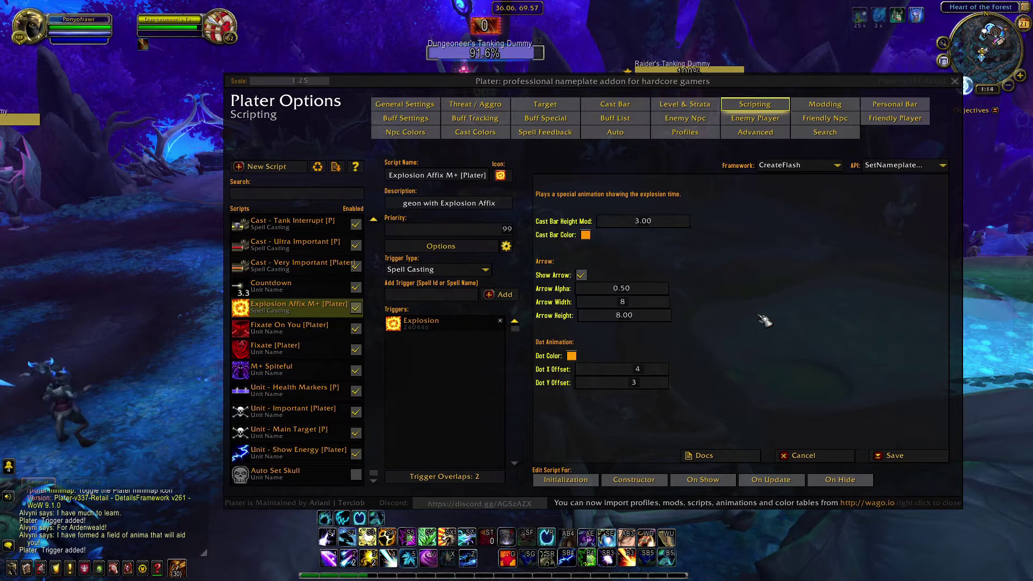
{"action": "left_click", "coordinate": [829, 108]}
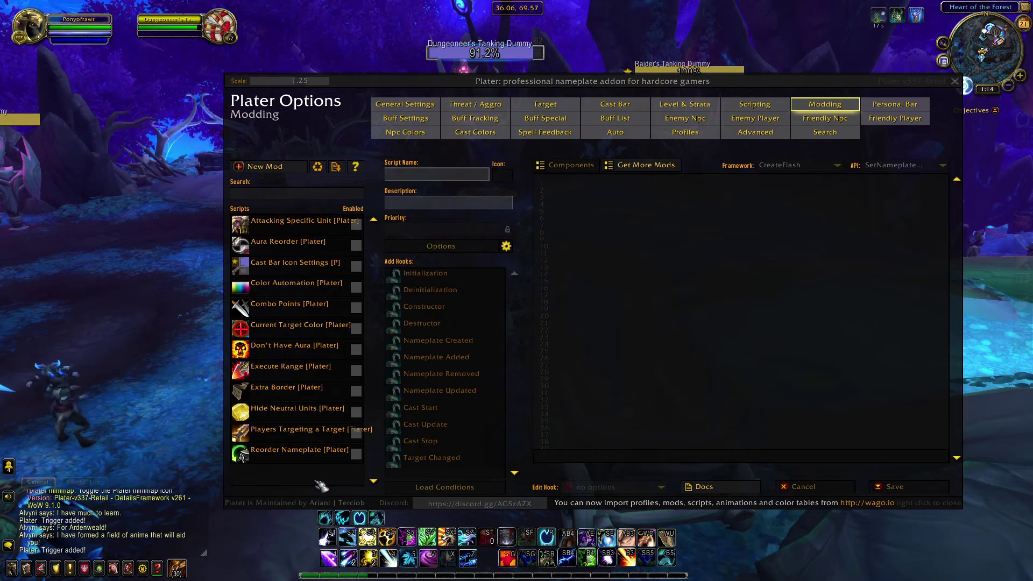
Enable the Current Target Color [Plater] mod and select the Execute Range [Plater] mod.
{"action": "left_click", "coordinate": [359, 330]}
{"action": "left_click", "coordinate": [355, 329]}
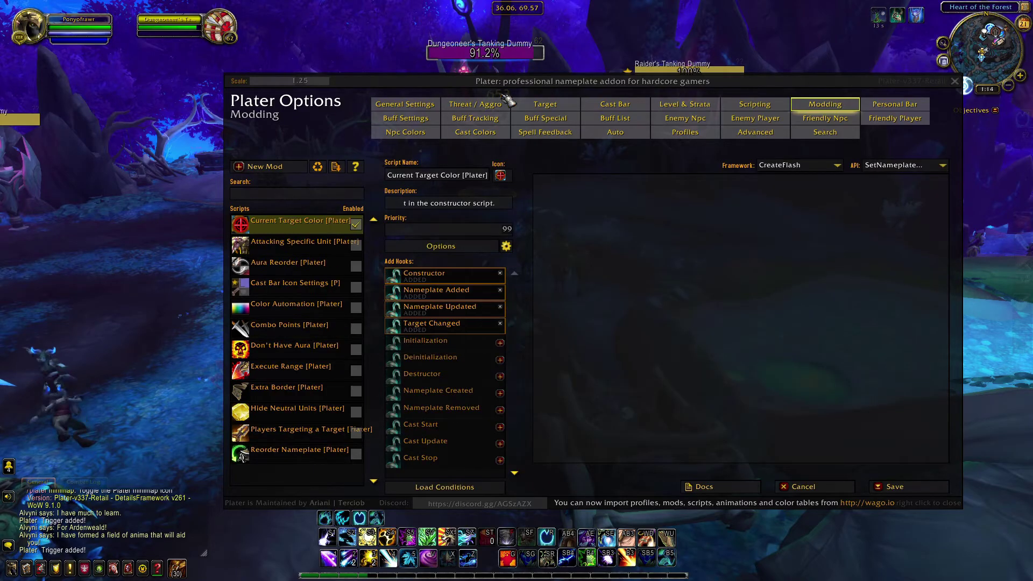
{"action": "left_click", "coordinate": [691, 64]}
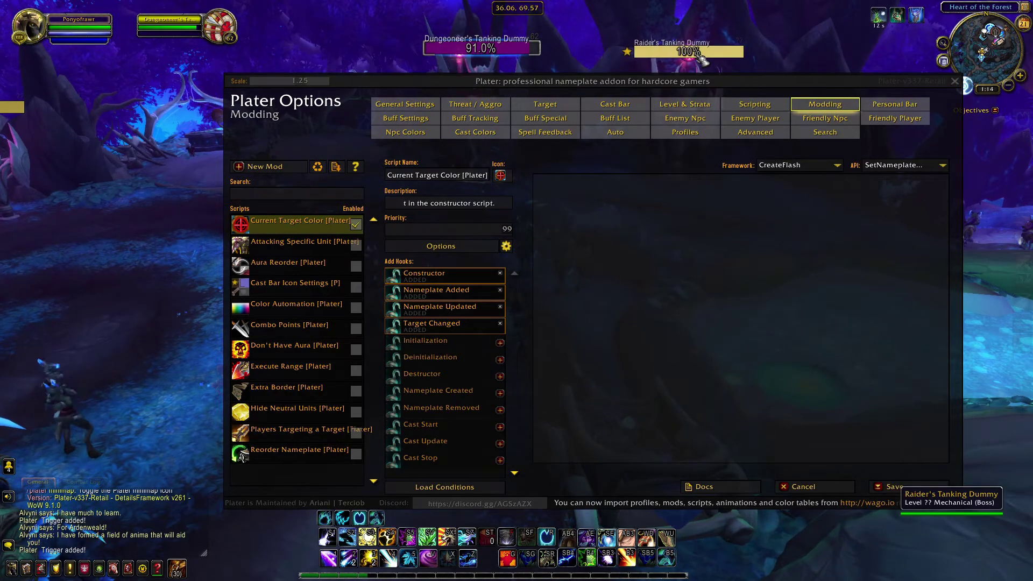
{"action": "left_click", "coordinate": [523, 57]}
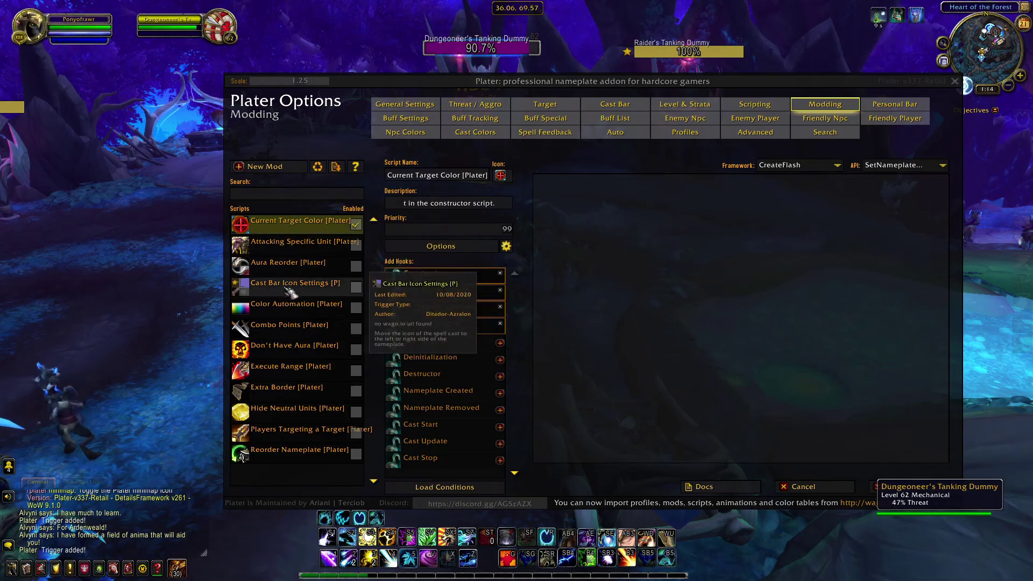
{"action": "left_click", "coordinate": [288, 373]}
{"action": "left_click", "coordinate": [358, 377]}
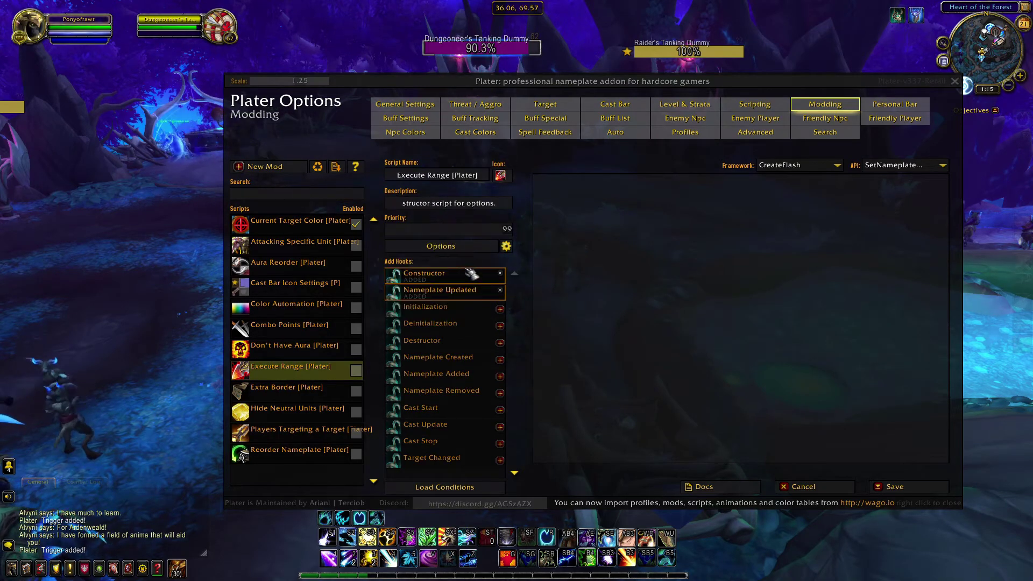
View the Execute Range Constructor code with its 0.20 execute percent and green colour.
{"action": "left_click", "coordinate": [414, 274]}
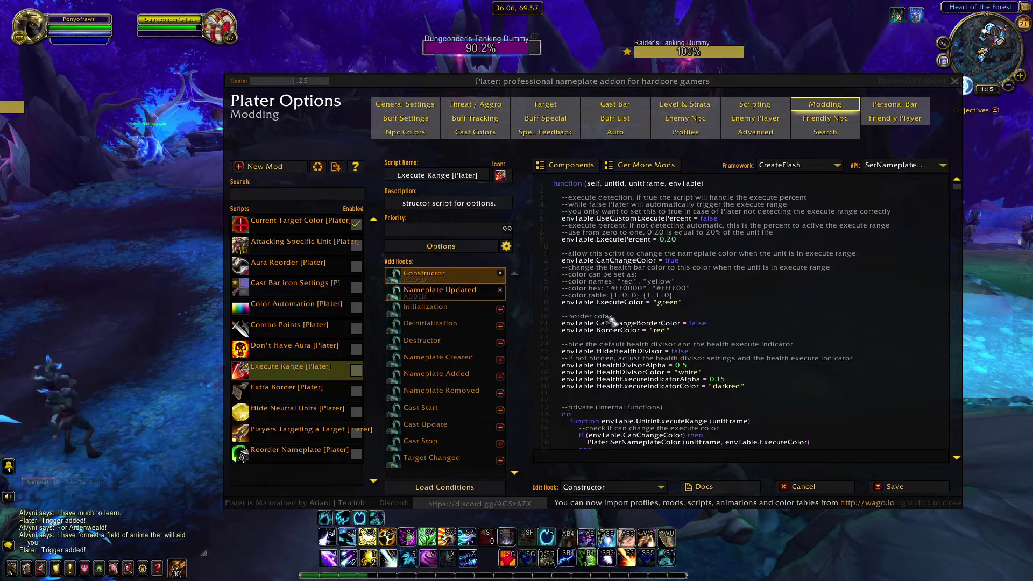
{"action": "left_click", "coordinate": [280, 368]}
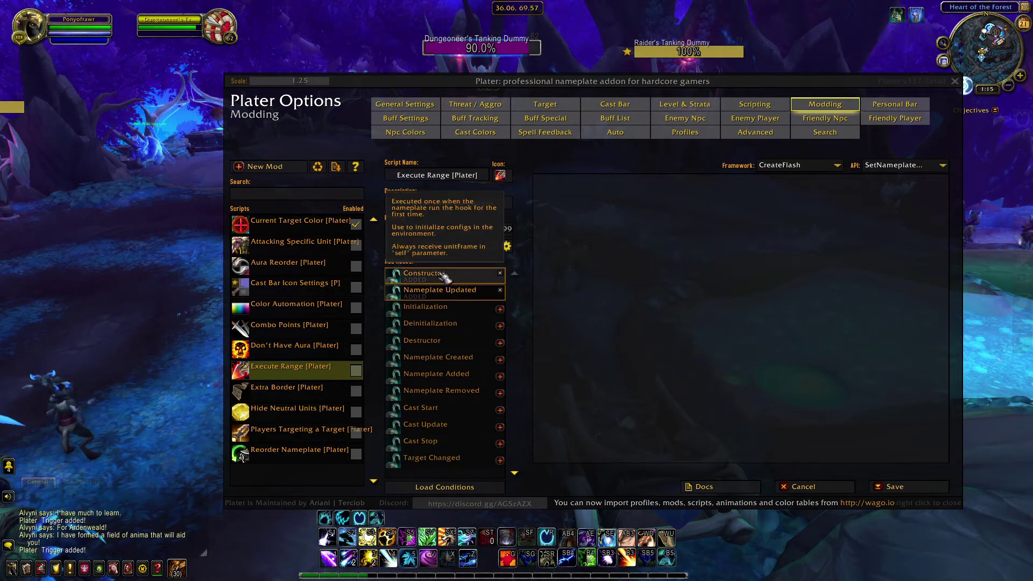
{"action": "left_click", "coordinate": [460, 275]}
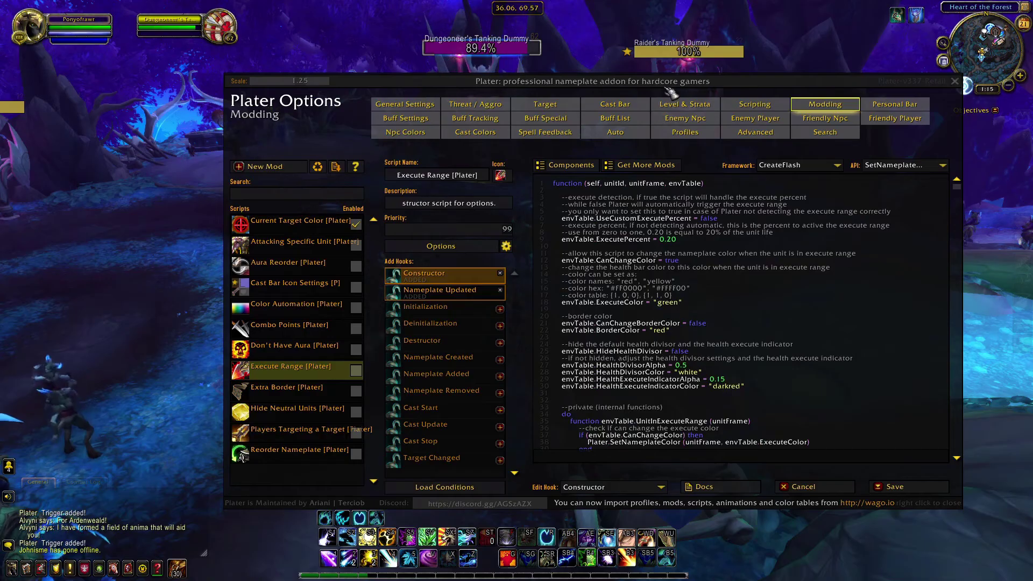
{"action": "left_click_drag", "start_coordinate": [675, 87], "coordinate": [737, 71]}
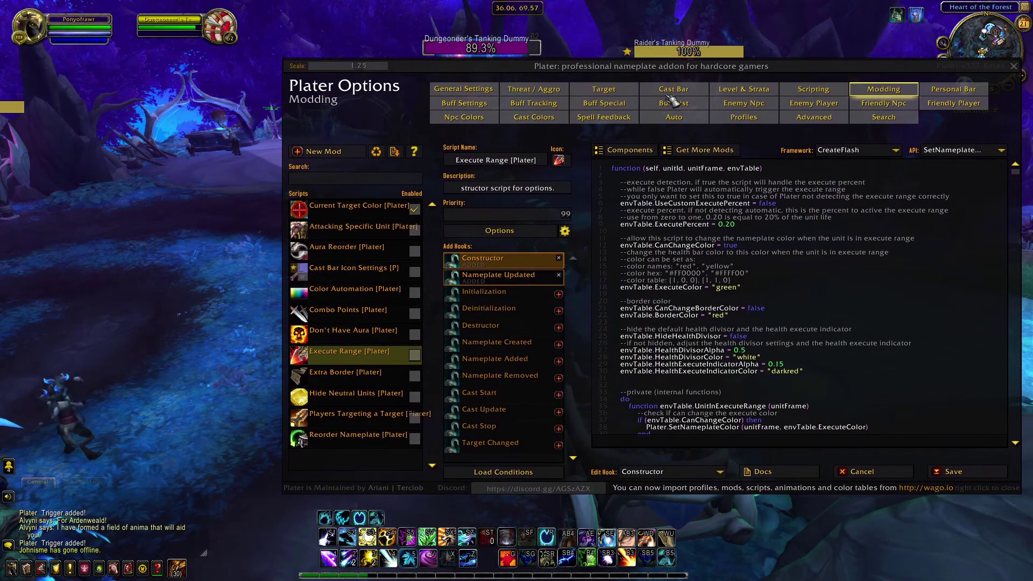
Check the palette via /plater colors and change Execute Range's colour to crimson.
{"action": "key", "text": "Return"}
{"action": "type", "text": "/pl"}
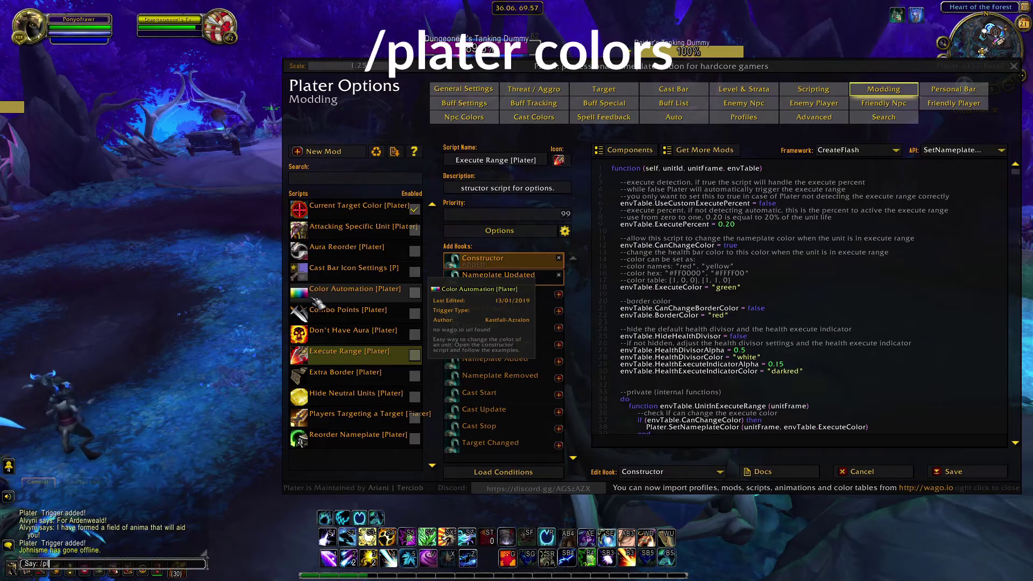
{"action": "type", "text": "ater colors"}
{"action": "key", "text": "Return"}
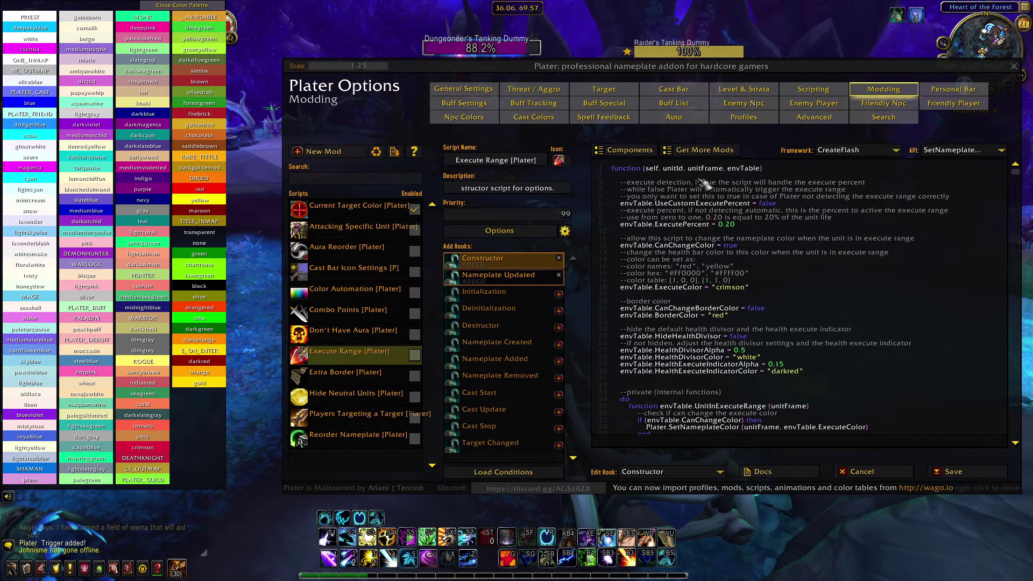
{"action": "left_click", "coordinate": [202, 5]}
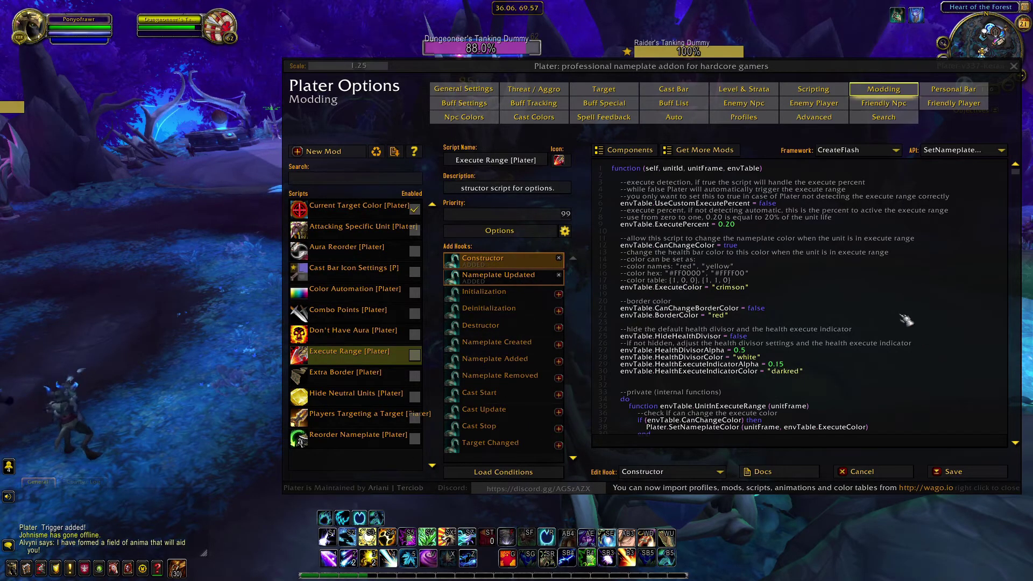
{"action": "left_click_drag", "start_coordinate": [746, 74], "coordinate": [630, 69]}
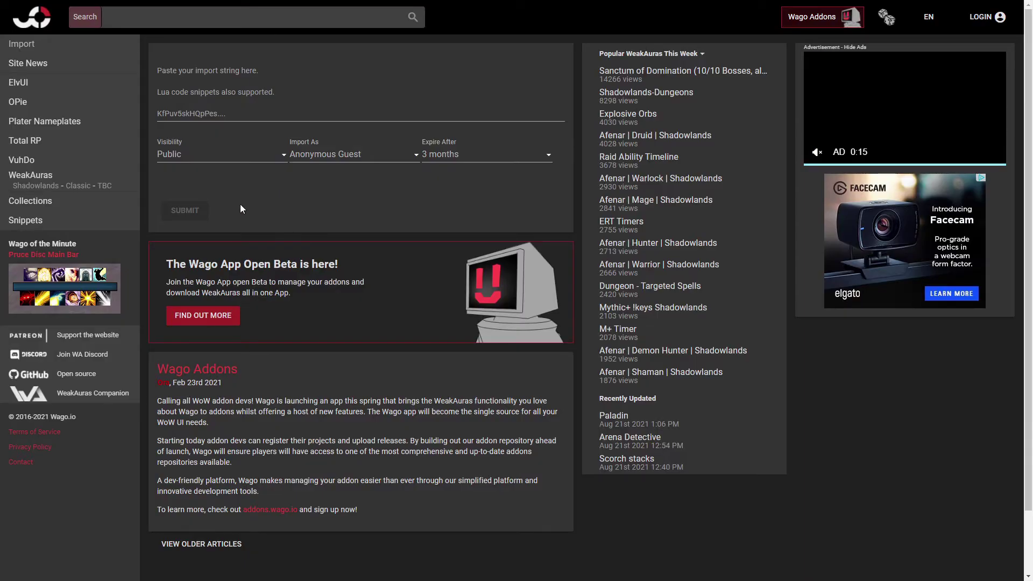
Copy the Plater import string from Wago.io's Extra Quest Icon mod page.
{"action": "left_click", "coordinate": [60, 122]}
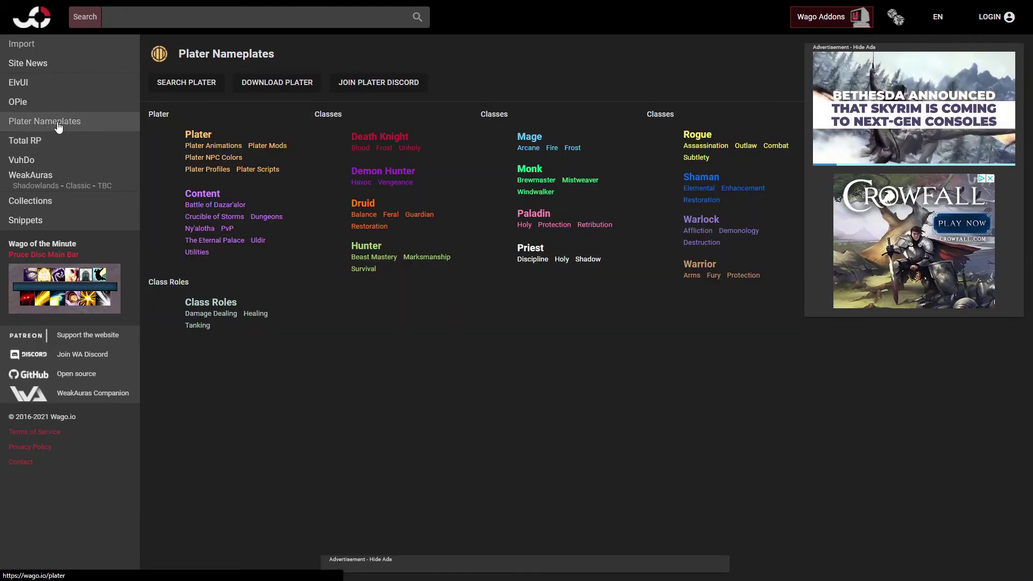
{"action": "left_click", "coordinate": [283, 146]}
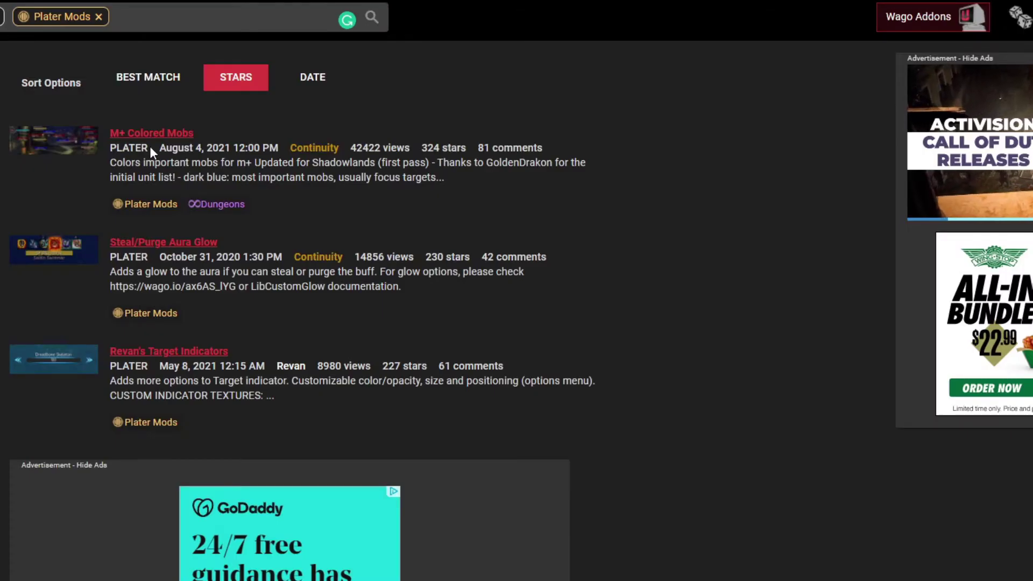
{"action": "scroll", "coordinate": [156, 248], "scroll_direction": "down", "scroll_amount": 1}
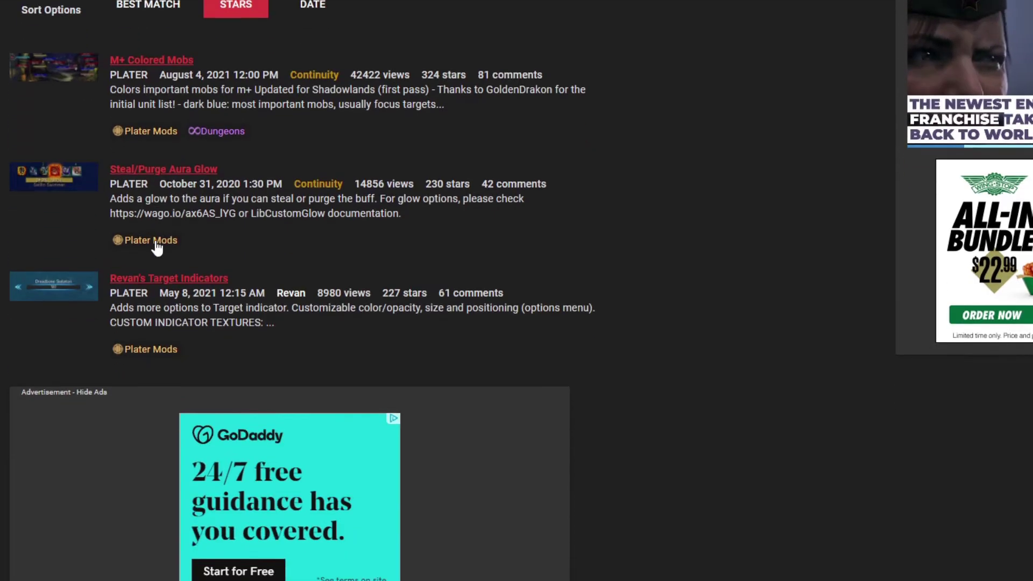
{"action": "scroll", "coordinate": [156, 248], "scroll_direction": "down", "scroll_amount": 3}
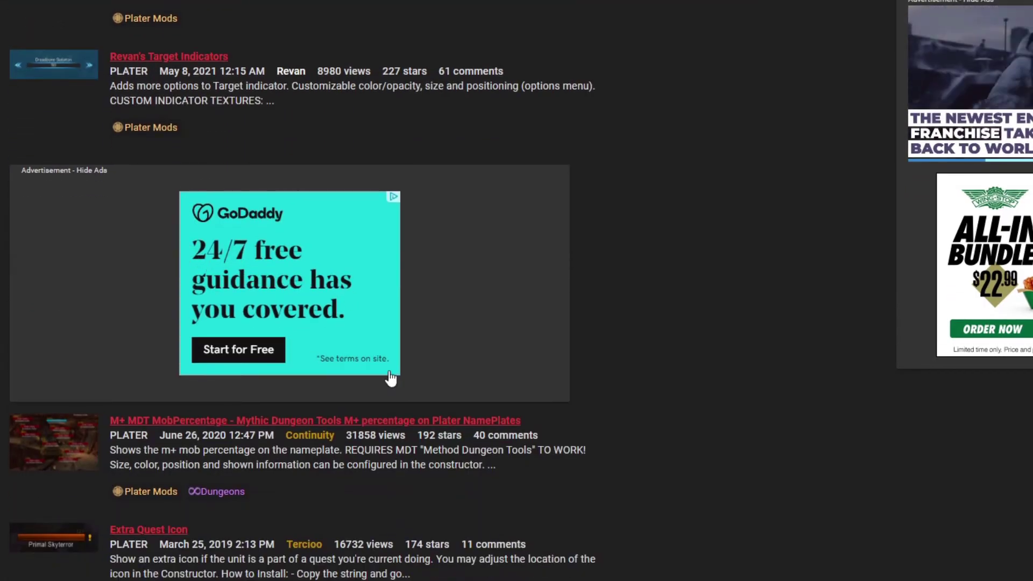
{"action": "scroll", "coordinate": [132, 540], "scroll_direction": "down", "scroll_amount": 1}
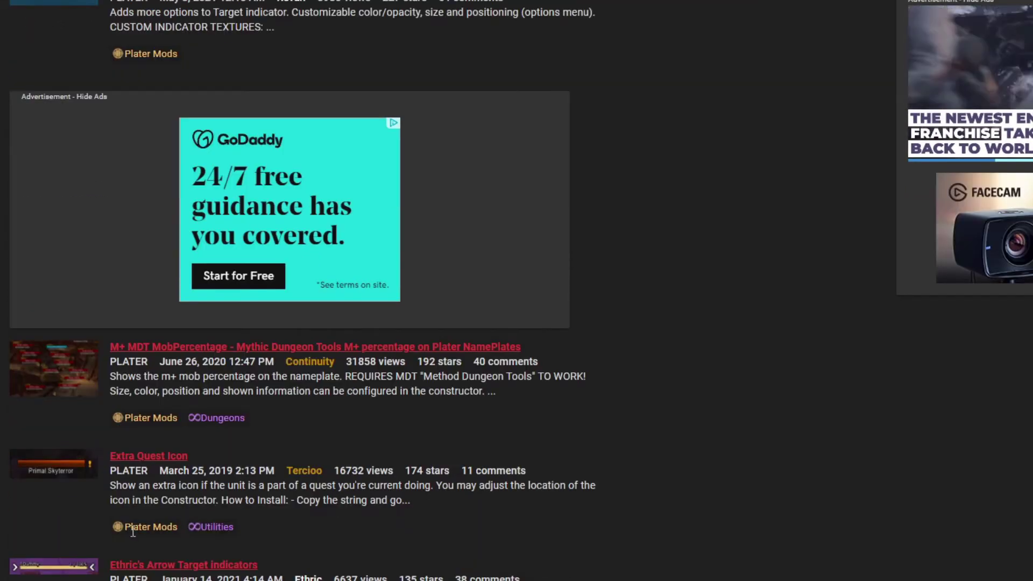
{"action": "left_click", "coordinate": [144, 457]}
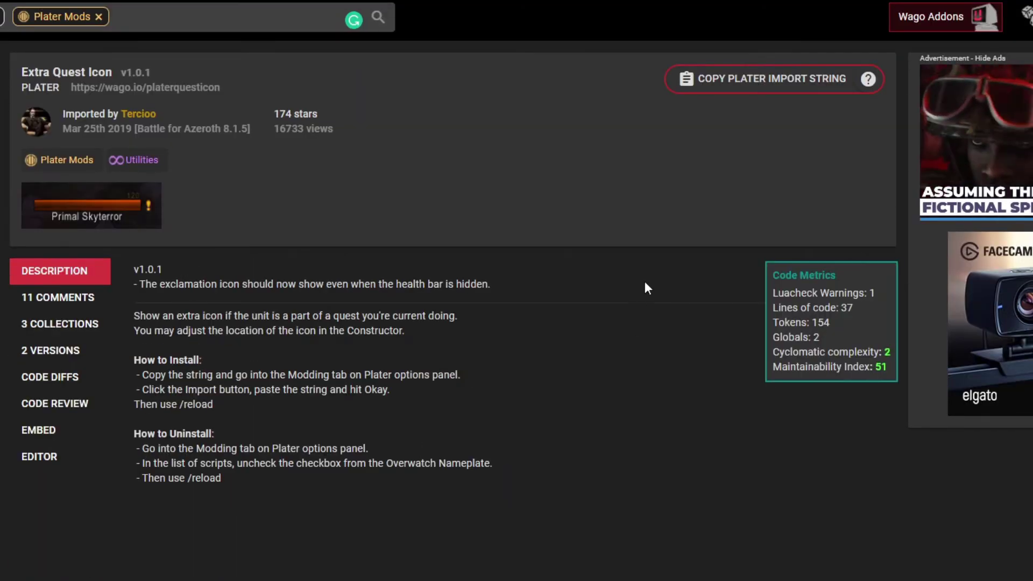
{"action": "left_click", "coordinate": [735, 86]}
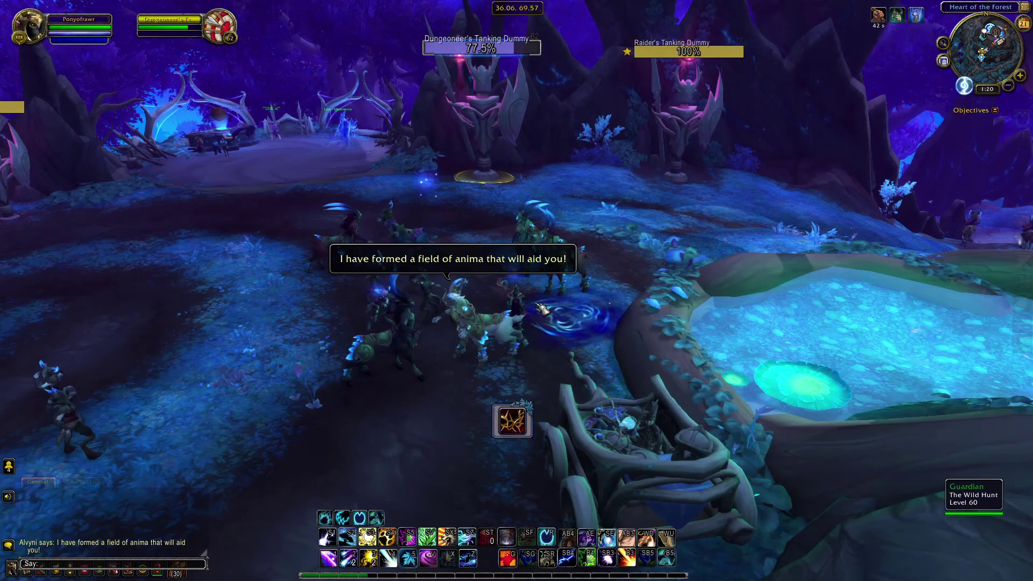
Import the Extra Quest Icon mod string into Plater's mod list.
{"action": "type", "text": "/plater"}
{"action": "key", "text": "Return"}
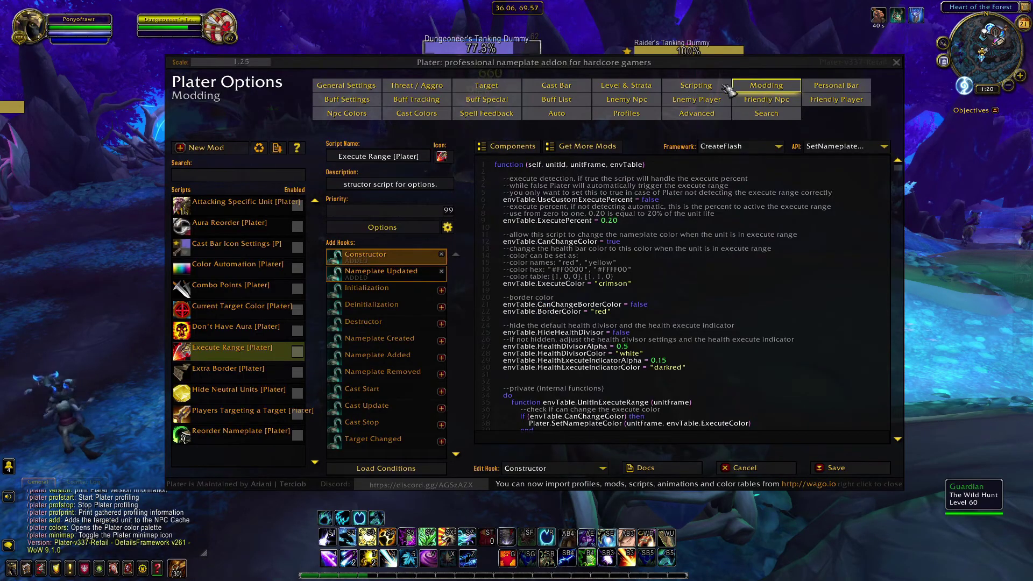
{"action": "left_click", "coordinate": [281, 152]}
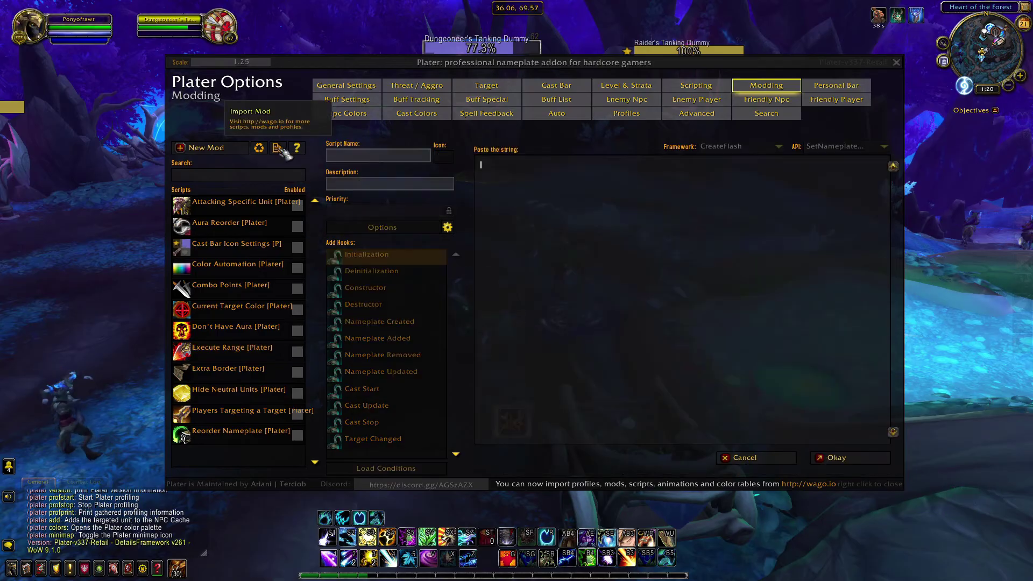
{"action": "key", "text": "ctrl+v"}
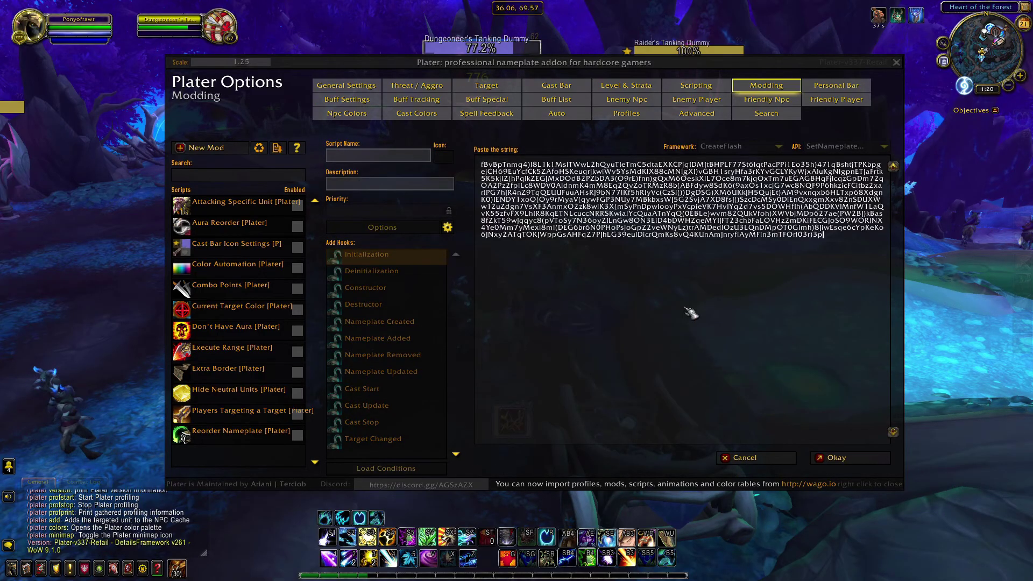
{"action": "left_click", "coordinate": [833, 458]}
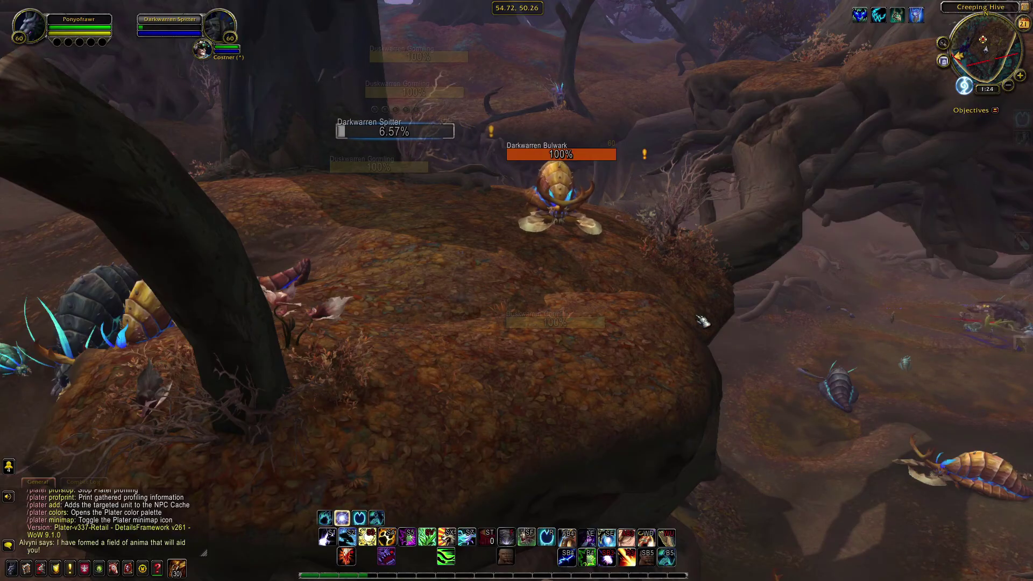
Narrow Plater's enemy nameplate clickable box width from 201 to 145, previewing it with the background shown.
{"action": "type", "text": "/plater"}
{"action": "key", "text": "Return"}
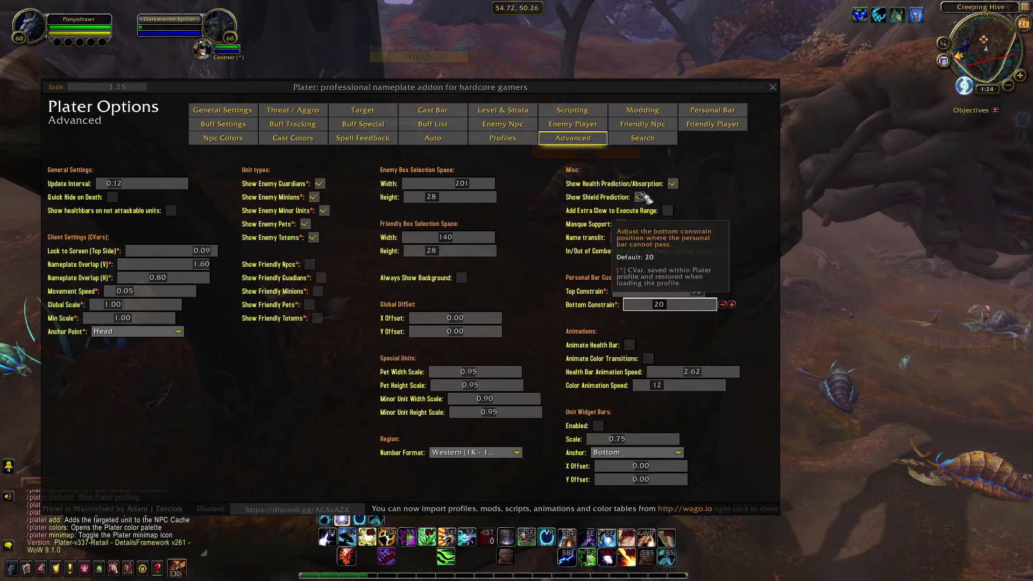
{"action": "left_click", "coordinate": [461, 278]}
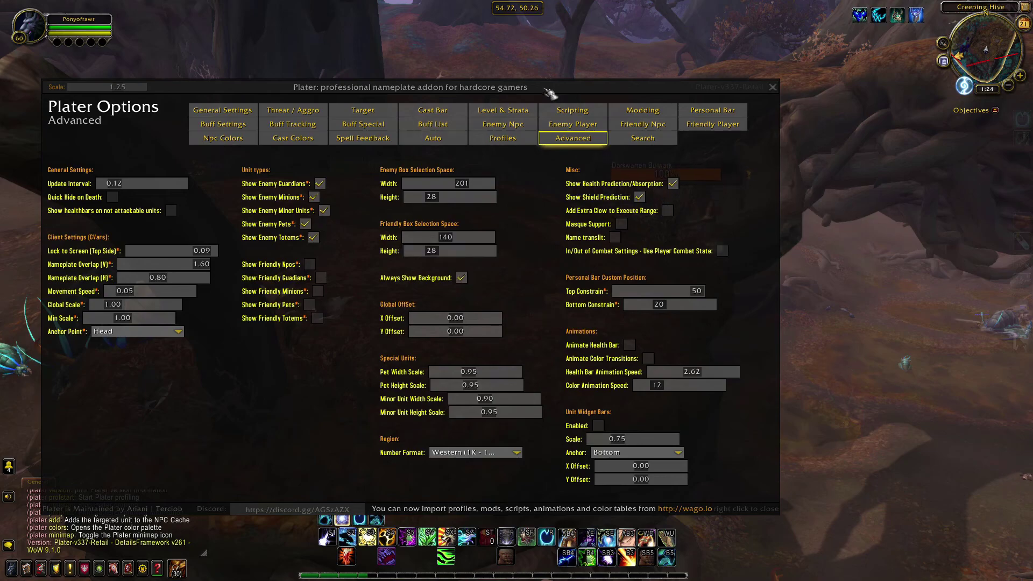
{"action": "left_click_drag", "start_coordinate": [550, 89], "coordinate": [608, 243]}
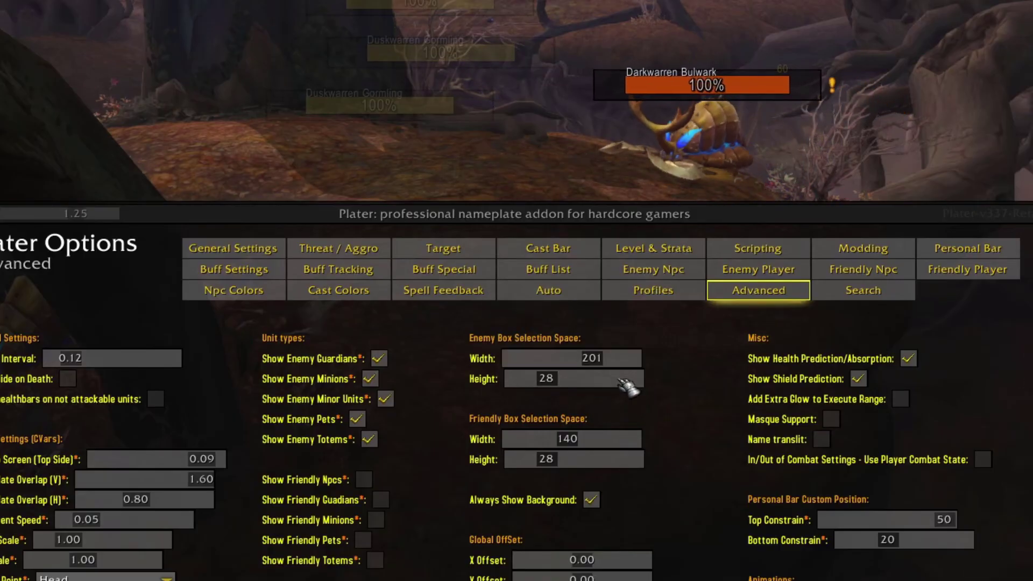
{"action": "left_click_drag", "start_coordinate": [604, 360], "coordinate": [577, 362]}
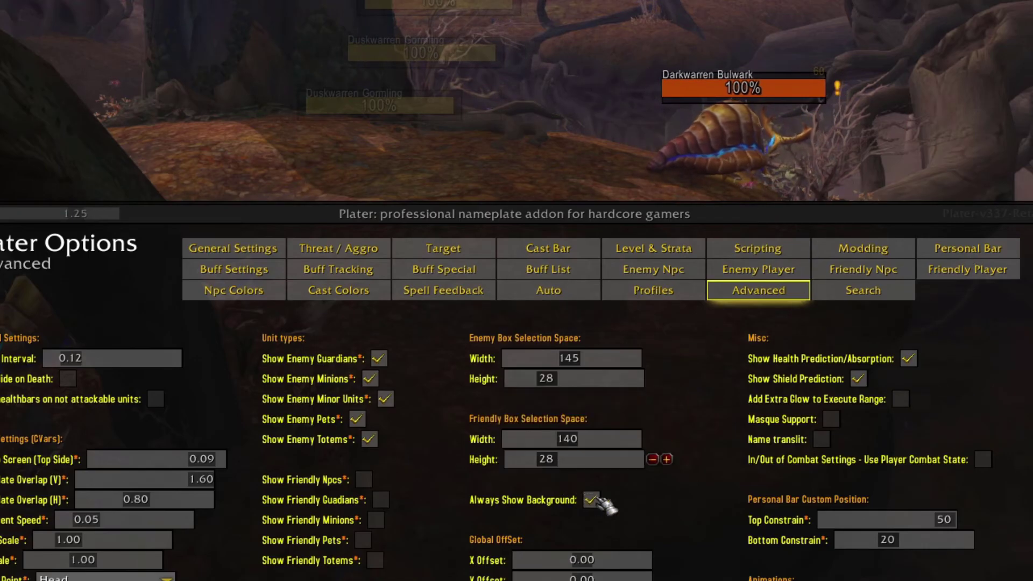
{"action": "left_click", "coordinate": [592, 499]}
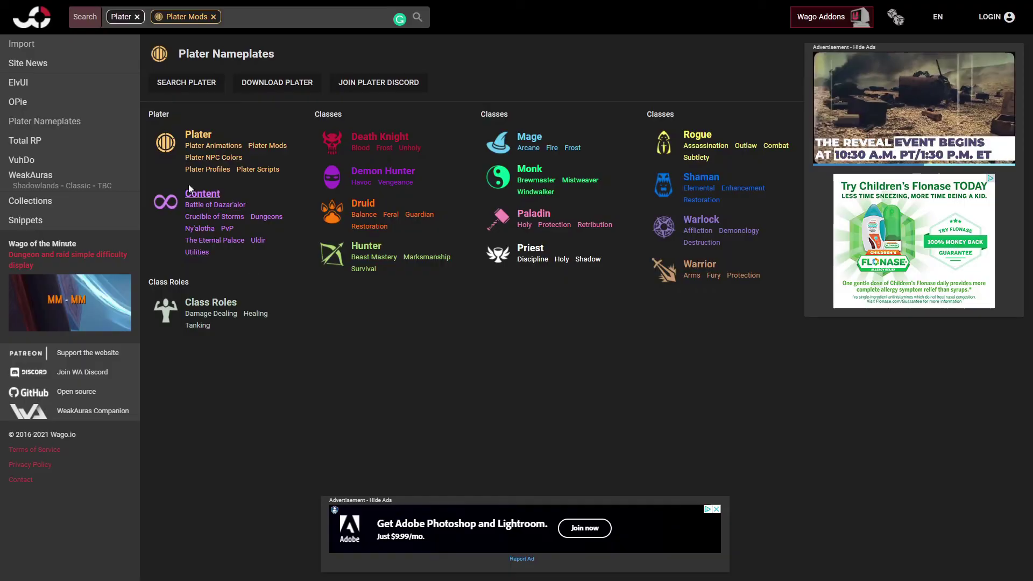
From Wago's star-sorted Plater Profiles, copy the [Better Pixel Perfect] M+ Mods/Scripts import string.
{"action": "left_click", "coordinate": [206, 169]}
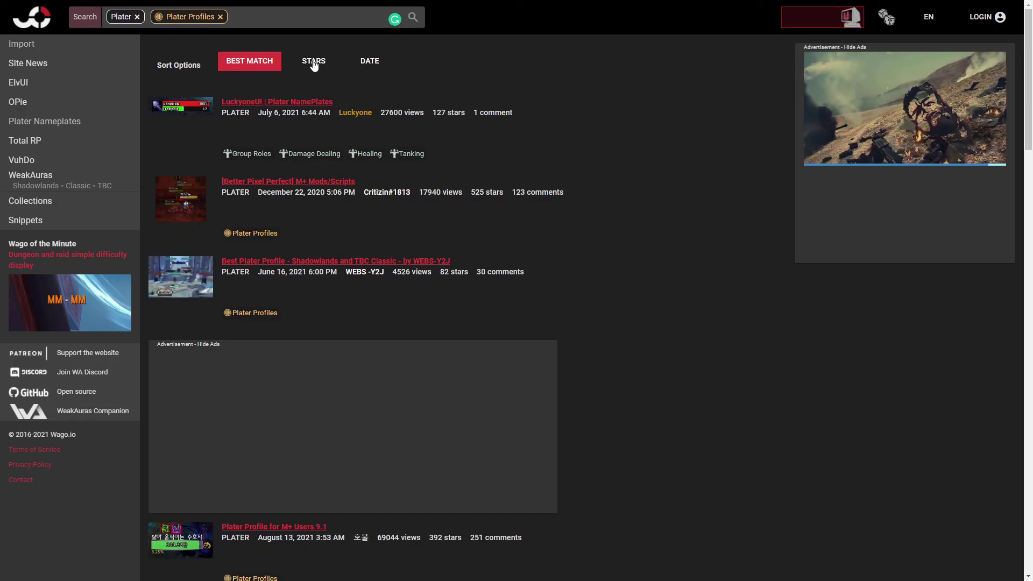
{"action": "left_click", "coordinate": [313, 62]}
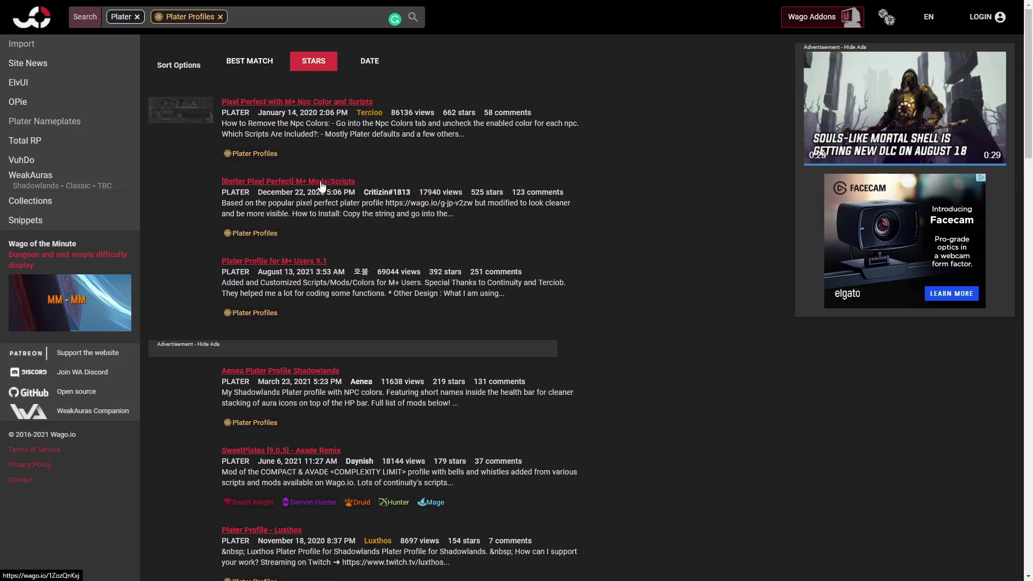
{"action": "left_click", "coordinate": [321, 183]}
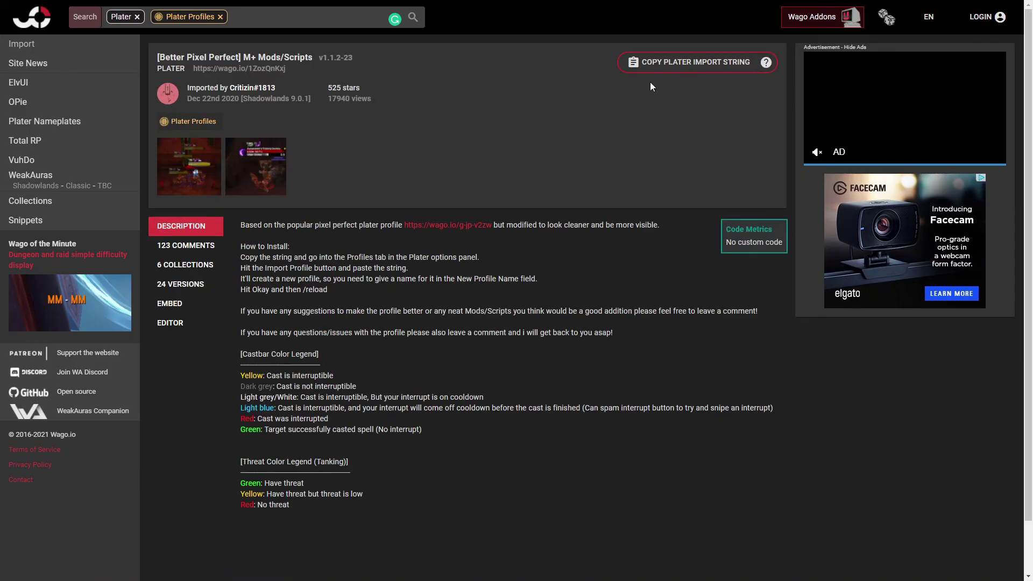
{"action": "left_click", "coordinate": [668, 67]}
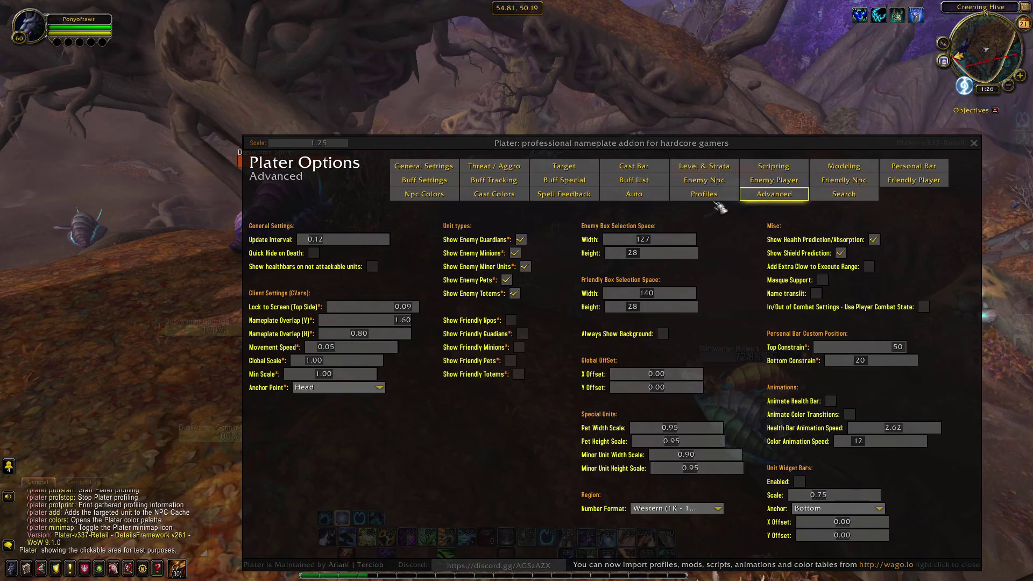
Paste the Wago string into Plater's Import Profile box and begin naming the profile BPP.
{"action": "left_click", "coordinate": [716, 197]}
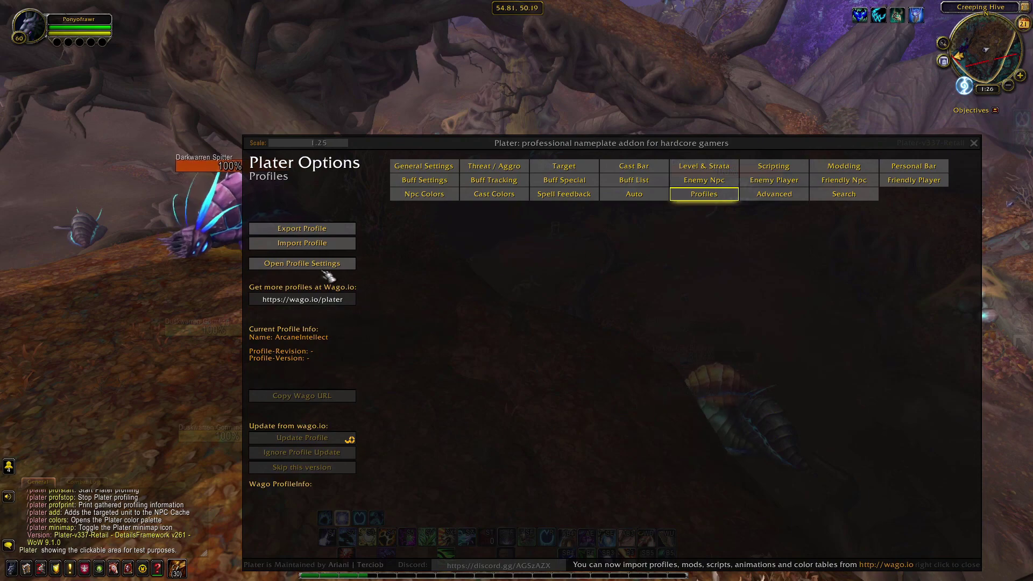
{"action": "left_click", "coordinate": [299, 242]}
{"action": "key", "text": "ctrl+v"}
{"action": "left_click", "coordinate": [496, 526]}
{"action": "type", "text": "B"}
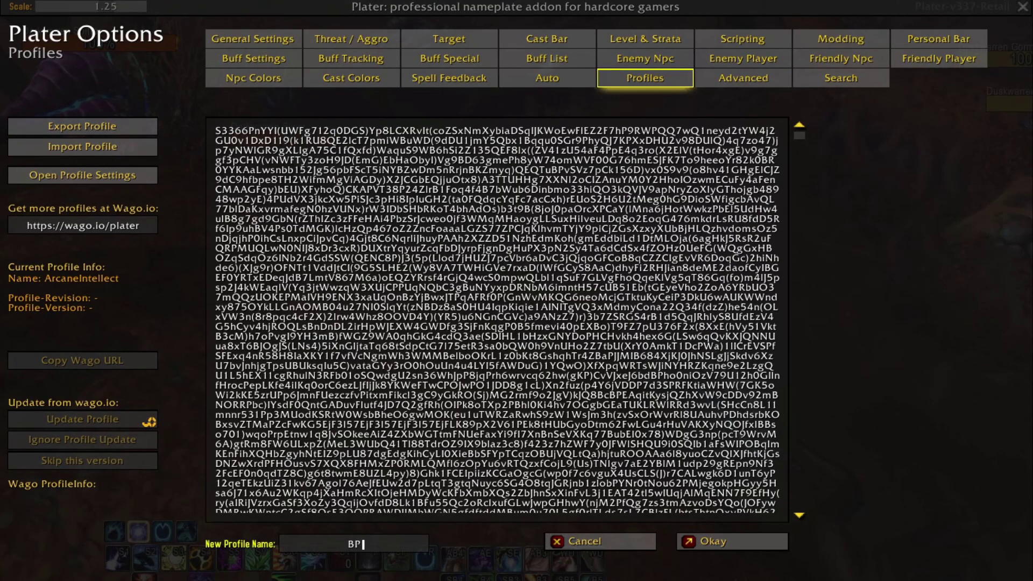
Confirm the import as profile BPP and show its mods, like Absorb Shields in Healthbar.
{"action": "type", "text": "PP"}
{"action": "left_click", "coordinate": [708, 543]}
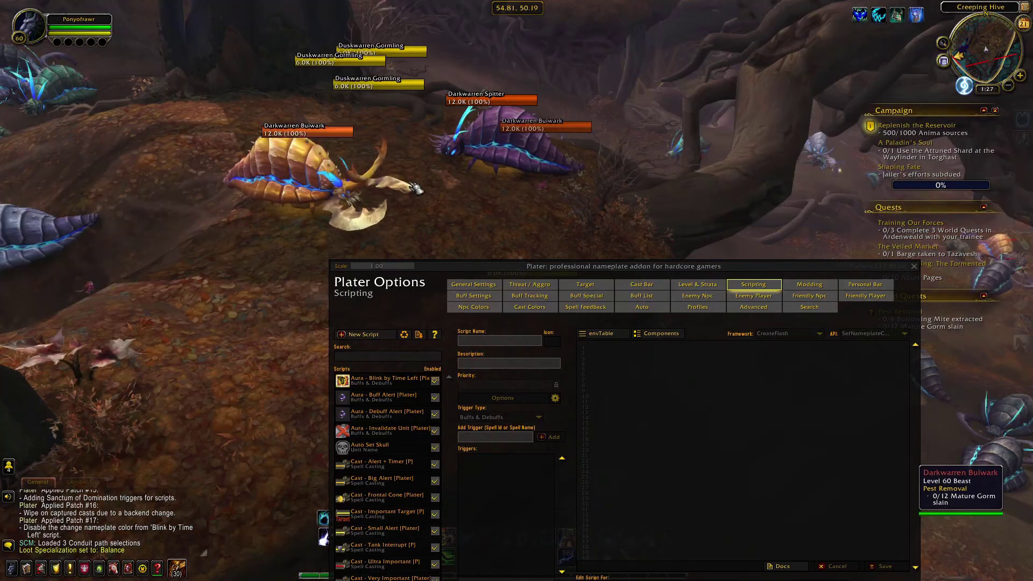
{"action": "left_click", "coordinate": [521, 156]}
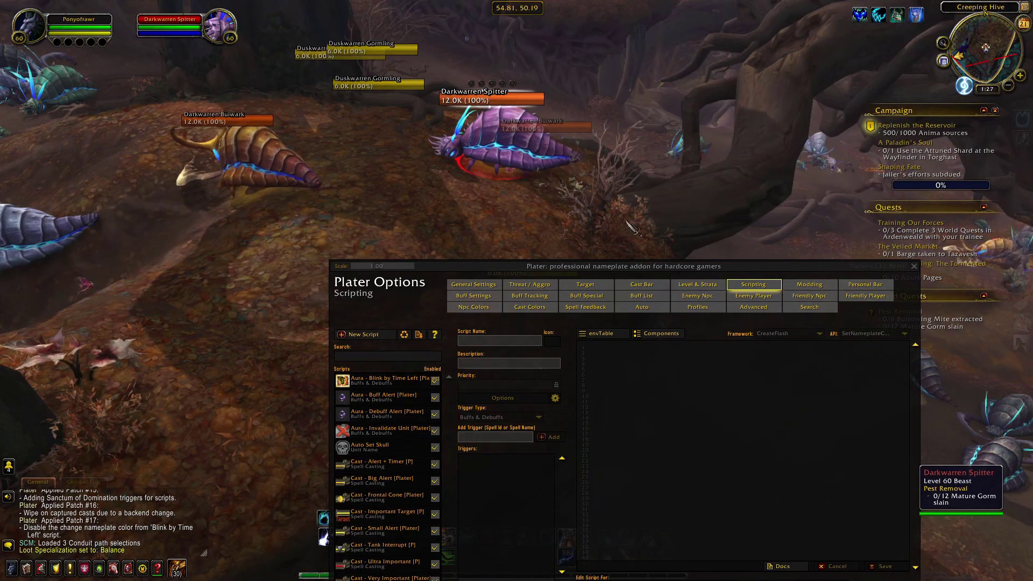
{"action": "left_click_drag", "start_coordinate": [684, 266], "coordinate": [708, 156]}
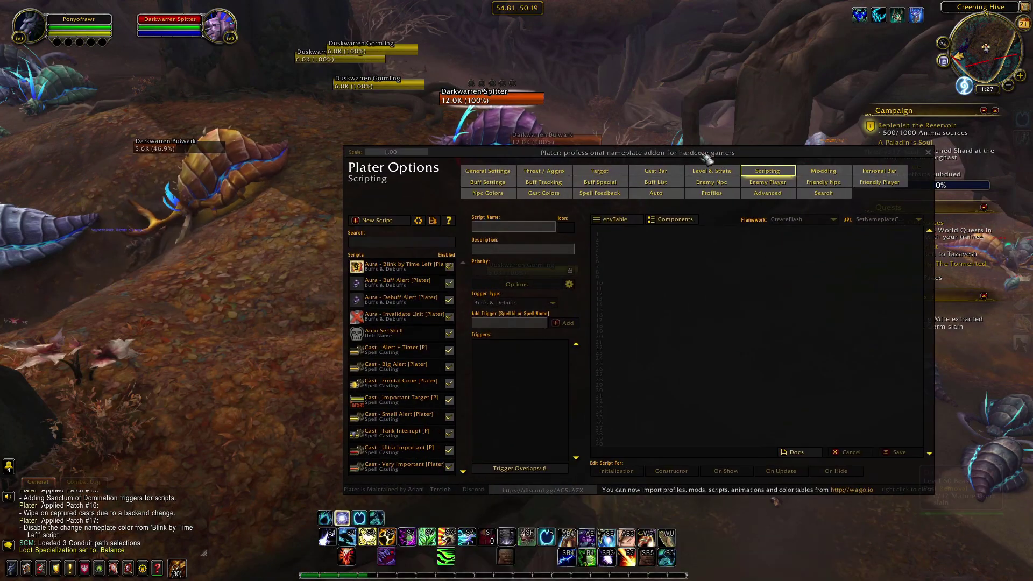
{"action": "left_click", "coordinate": [823, 170]}
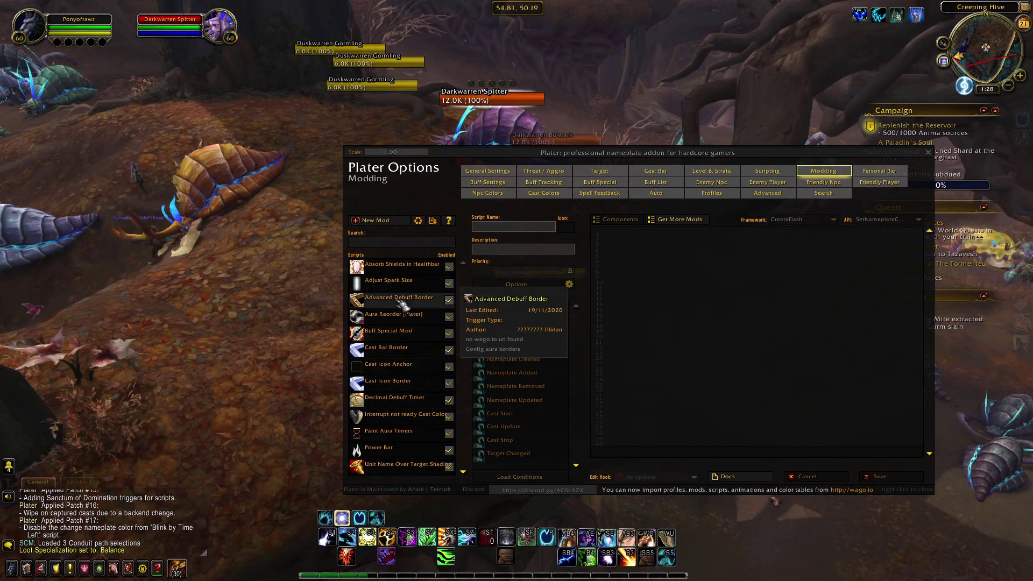